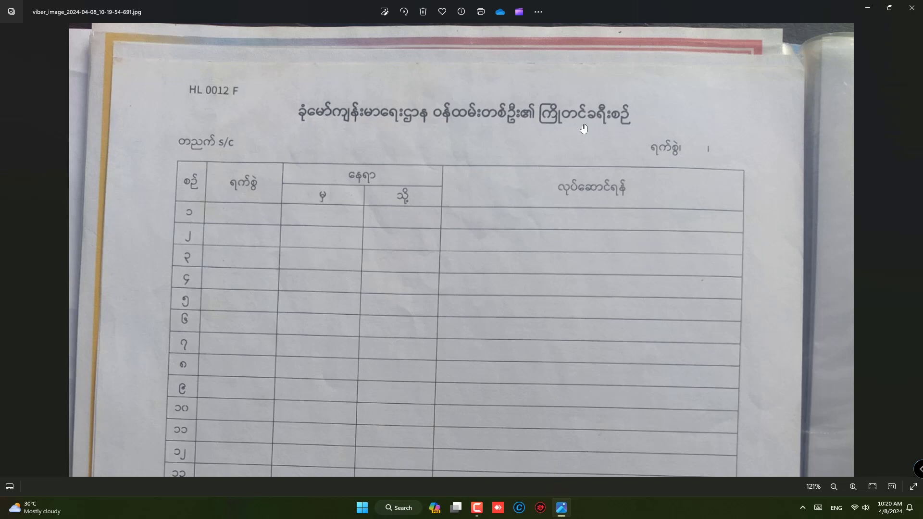
Examine the photographed form's title lines, column headings and numbered rows as reference for rebuilding it.
scroll(410, 216, "down", 5)
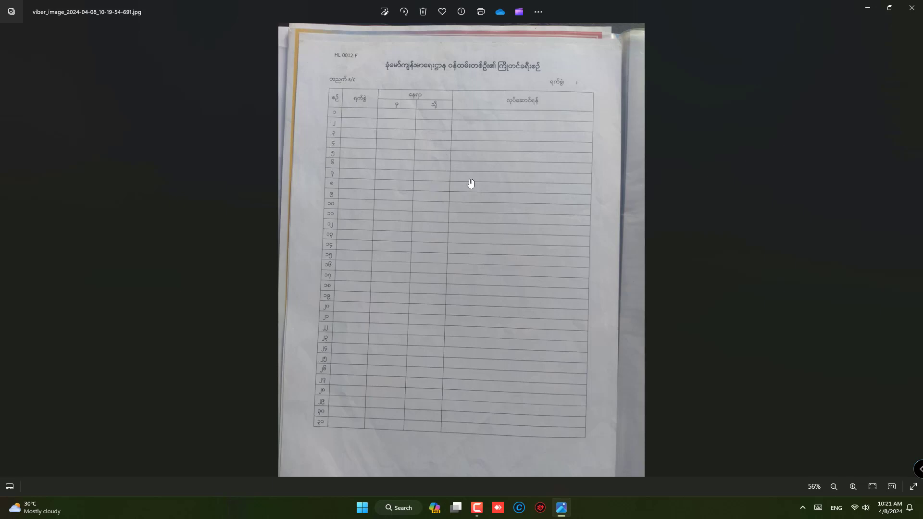
scroll(498, 182, "up", 1)
scroll(499, 181, "down", 1)
scroll(474, 169, "up", 4)
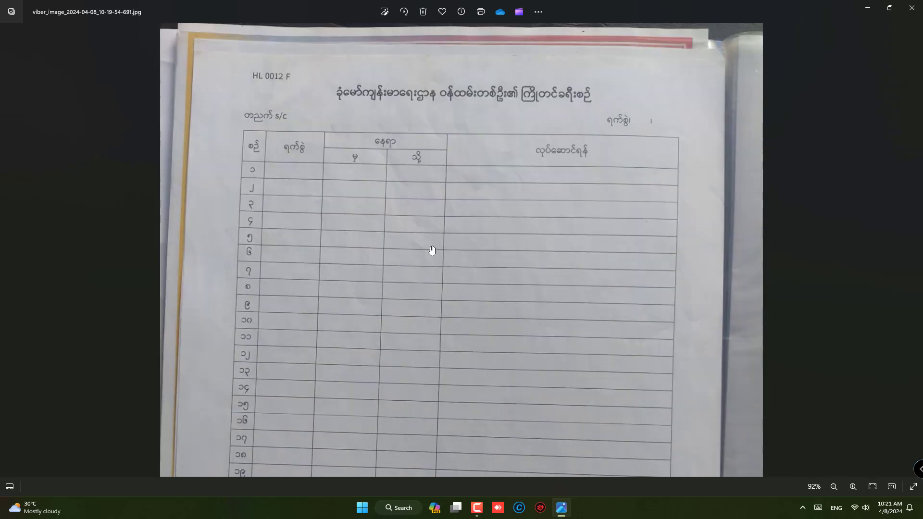
scroll(452, 236, "up", 2)
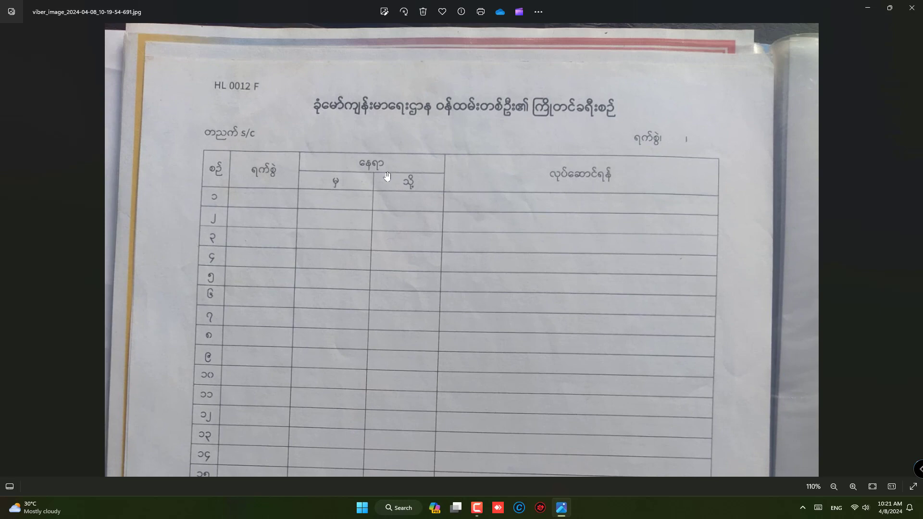
left_click_drag(394, 288, 381, 276)
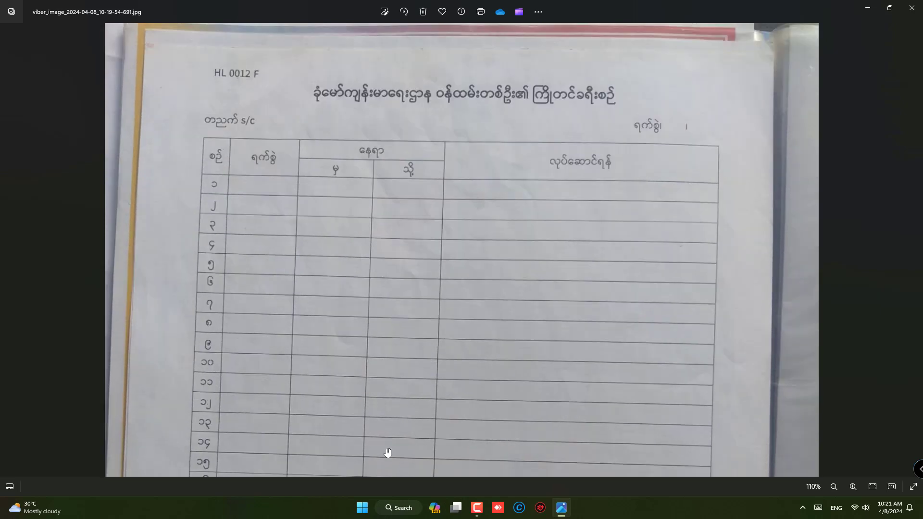
Switch to Word, create a blank document and maximize its window.
left_click(362, 508)
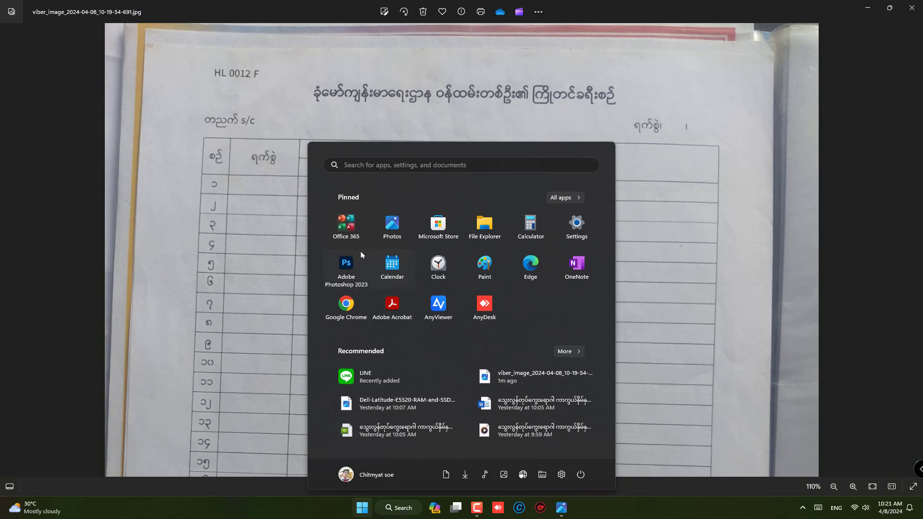
left_click(346, 223)
left_click(399, 342)
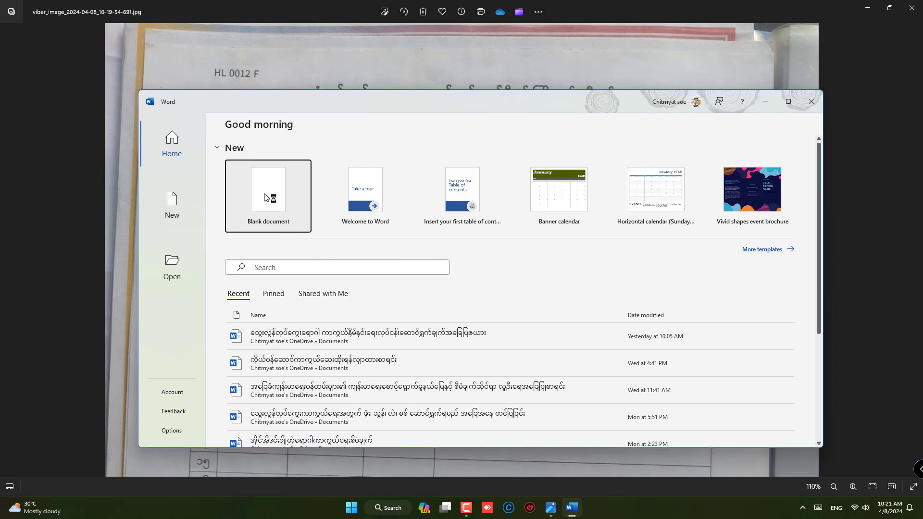
left_click(266, 197)
left_click(789, 101)
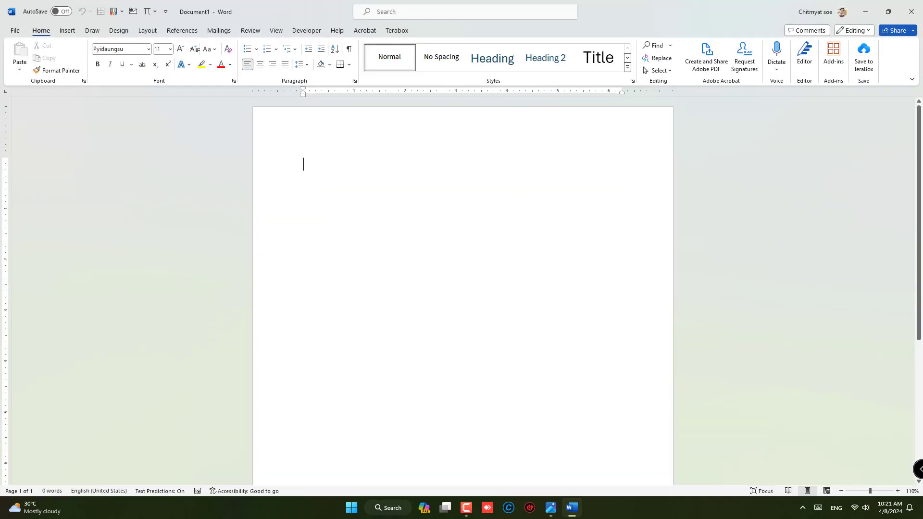
Choose a preset paper size for the document and set the page orientation to Portrait.
left_click(148, 30)
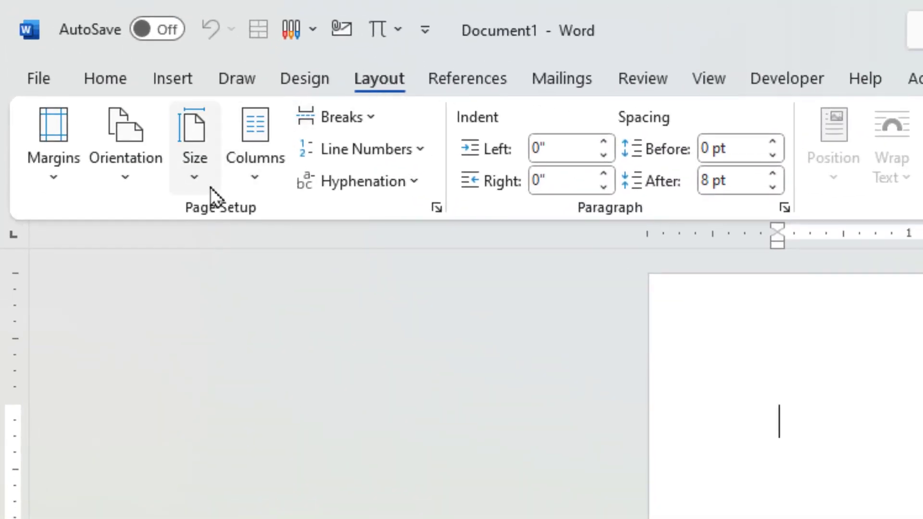
left_click(205, 184)
left_click(255, 371)
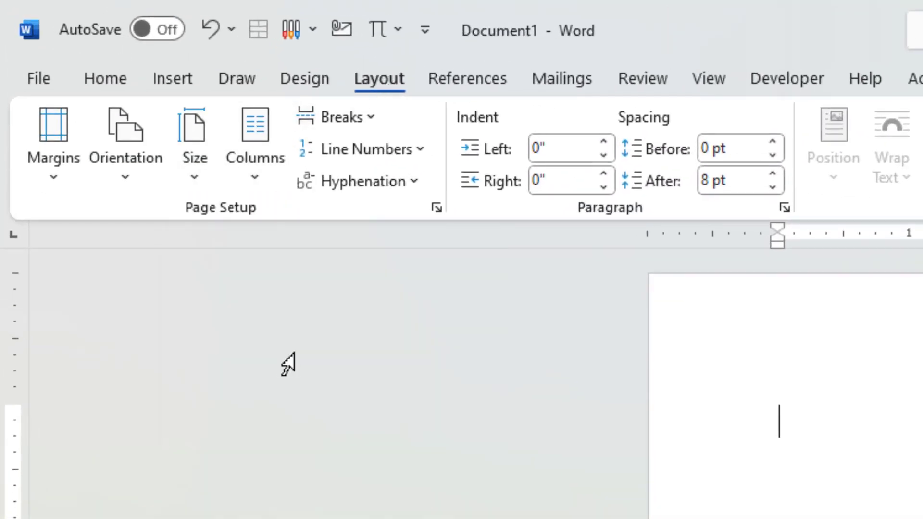
left_click(117, 189)
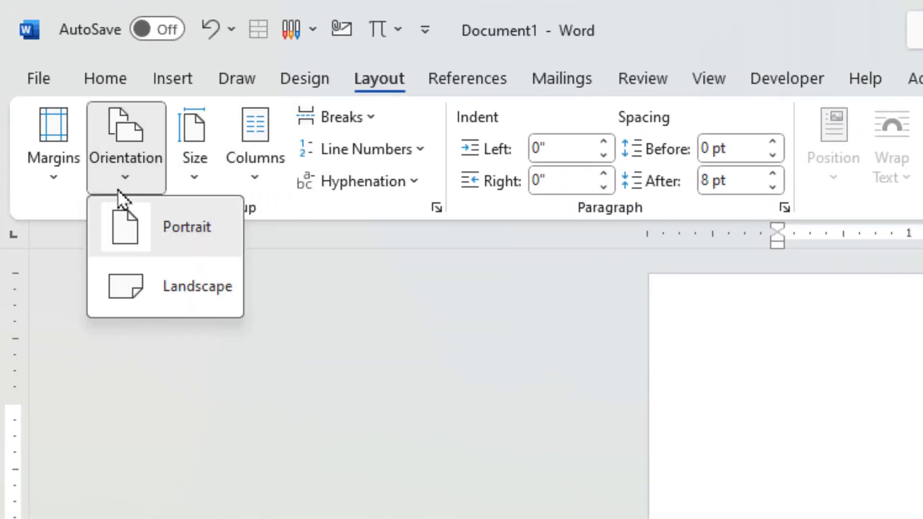
left_click(196, 248)
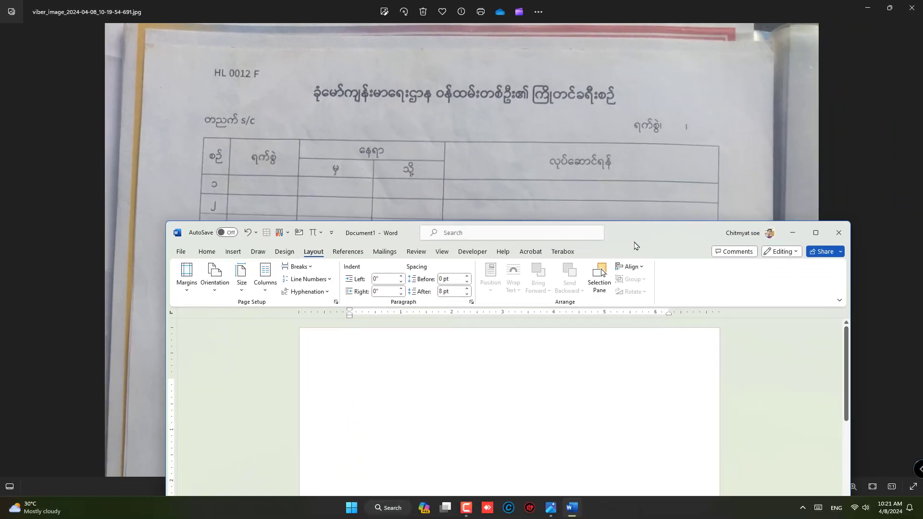
Reposition and maximize the document window, and apply a preset page margin.
left_click_drag(635, 246, 670, 107)
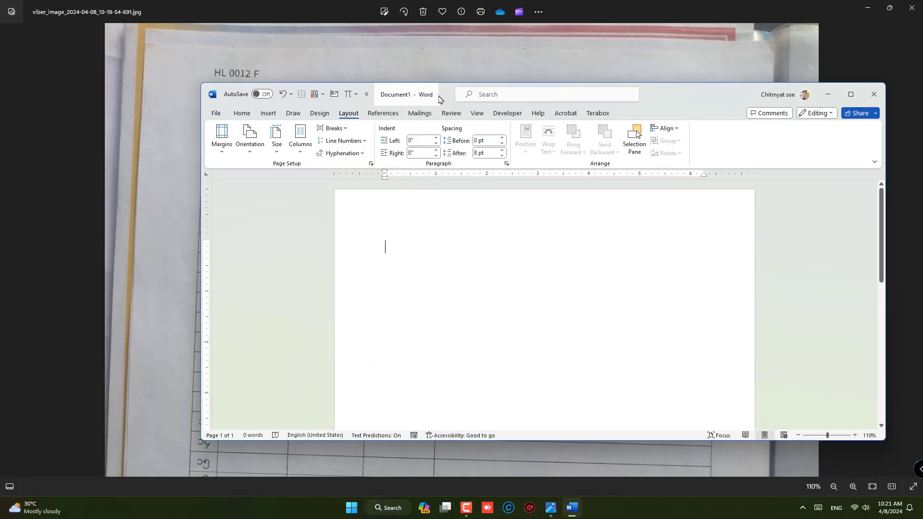
left_click_drag(447, 97, 361, 181)
double_click(360, 181)
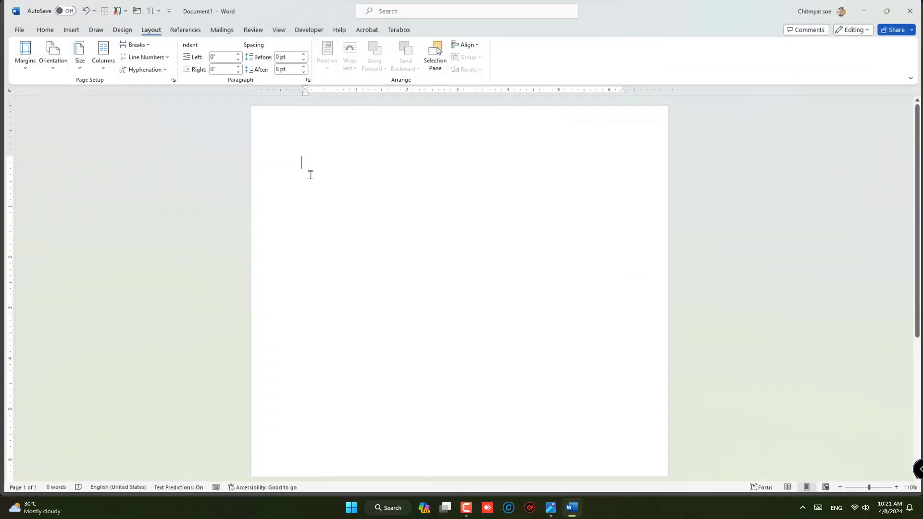
left_click(17, 71)
left_click(36, 131)
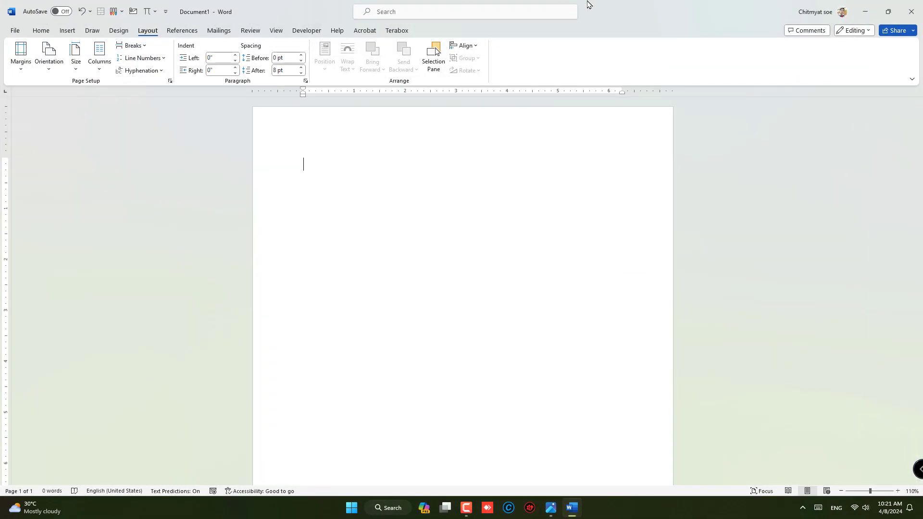
Arrange the document and the form photo side by side, with the photo fitted and the page zoomed to 70%.
left_click_drag(590, 6, 921, 137)
left_click(198, 289)
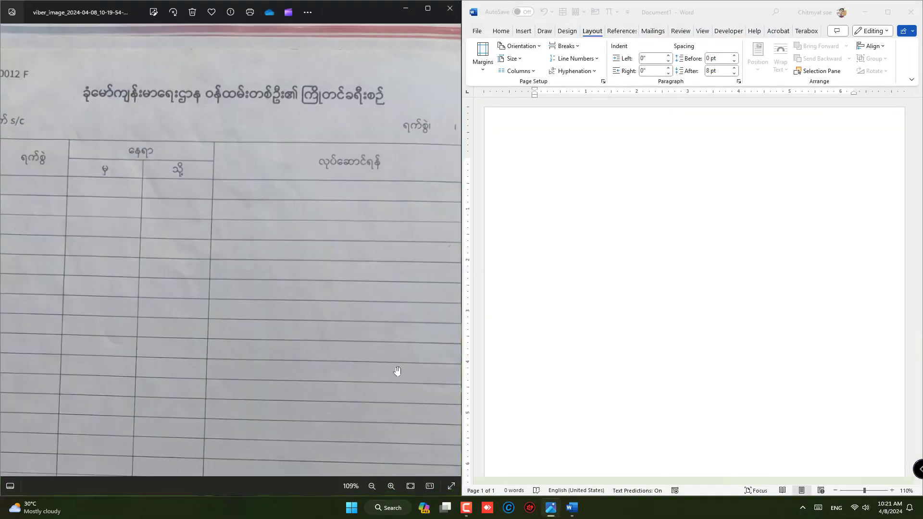
scroll(183, 224, "down", 5)
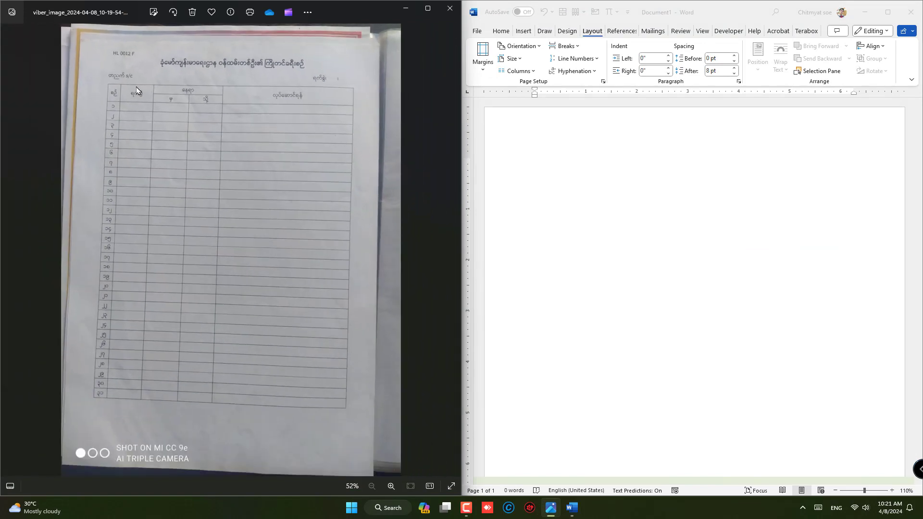
left_click(596, 155)
scroll(596, 154, "down", 5)
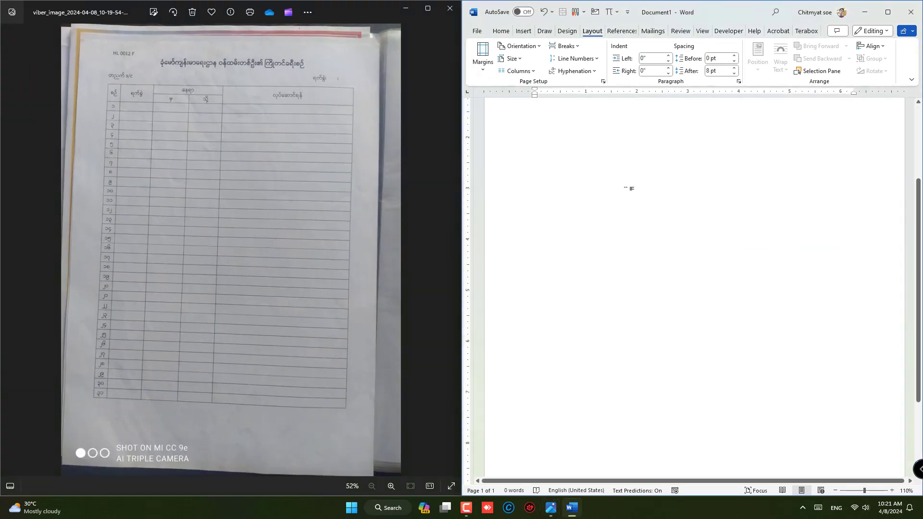
scroll(629, 201, "up", 1)
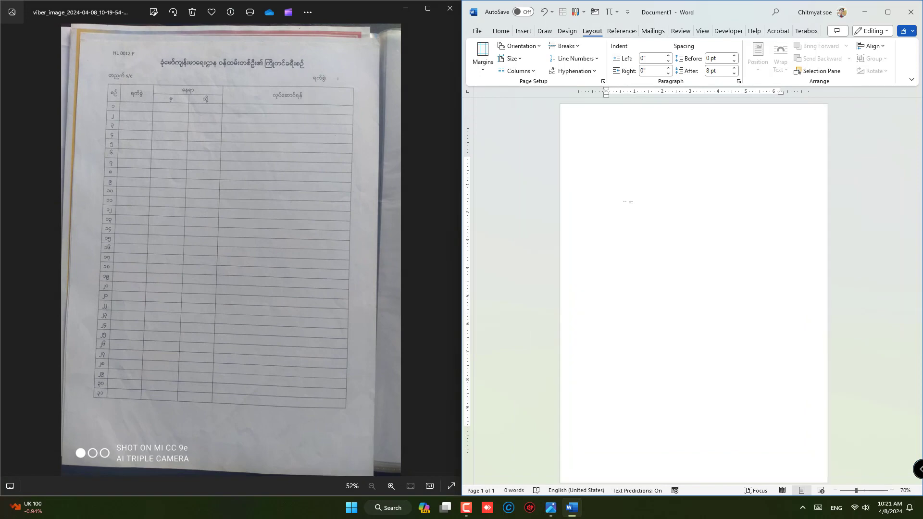
Check the font settings, and widen the document window beside the form photo with the page at 110% zoom.
left_click(501, 30)
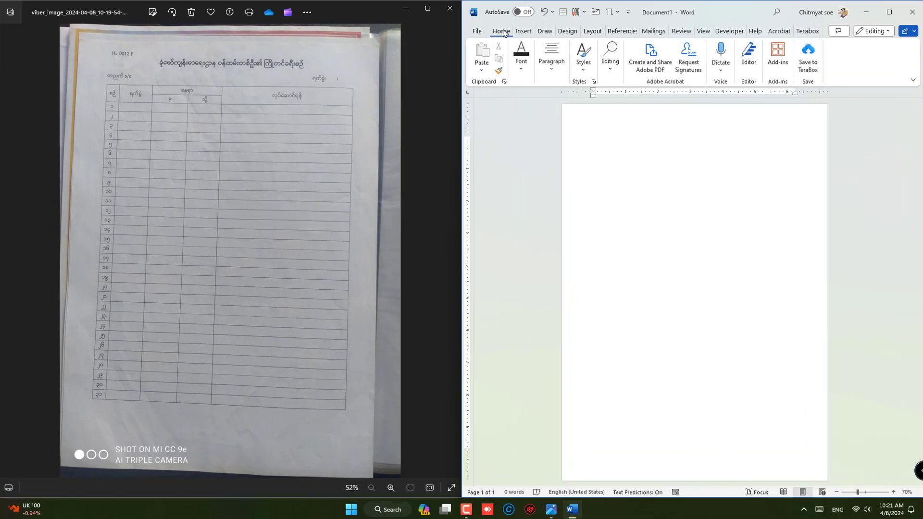
left_click(522, 79)
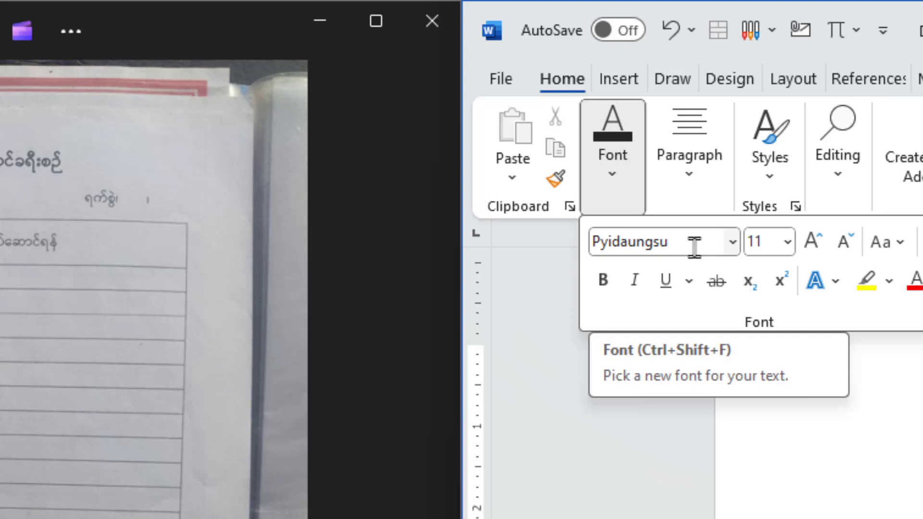
left_click(922, 459)
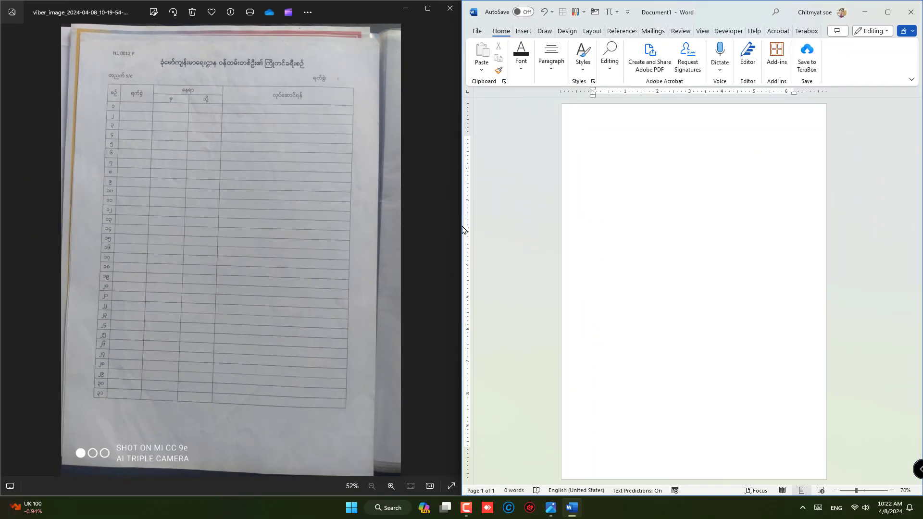
left_click_drag(461, 224, 353, 223)
scroll(602, 175, "up", 4)
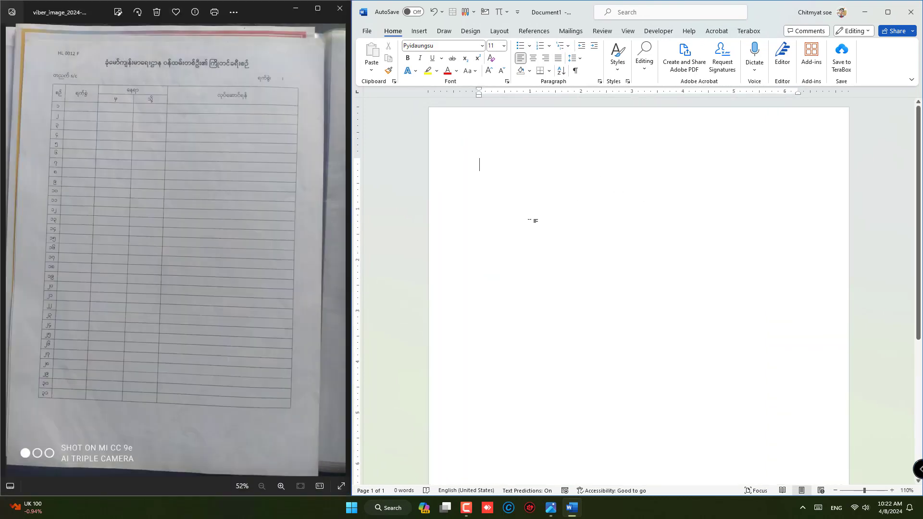
Switch the input language to Burmese and write a blank underline followed by "ကျန်းမာရေးဌာန ဝန်ထမ်းတစ်ဦး၏ ကြိုတင်ခရီးစဉ်" as the title line.
key("super+space")
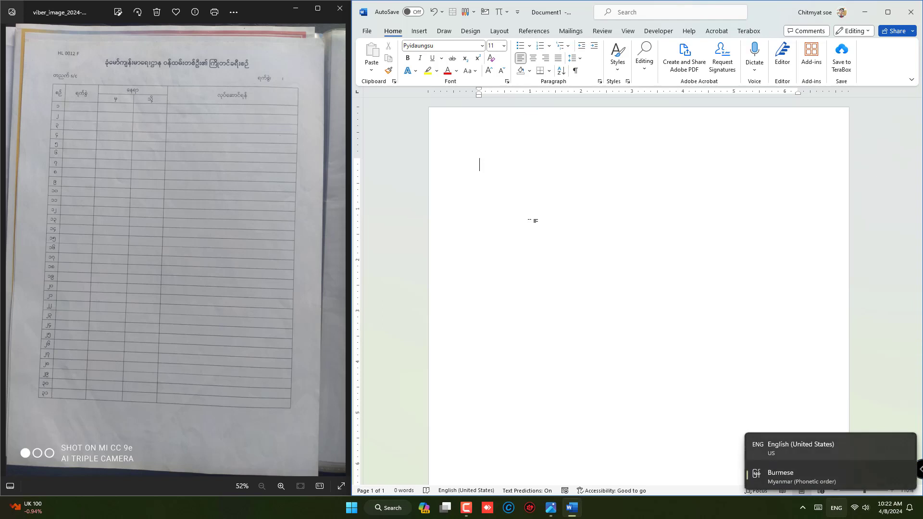
key("super+space")
key("super+space")
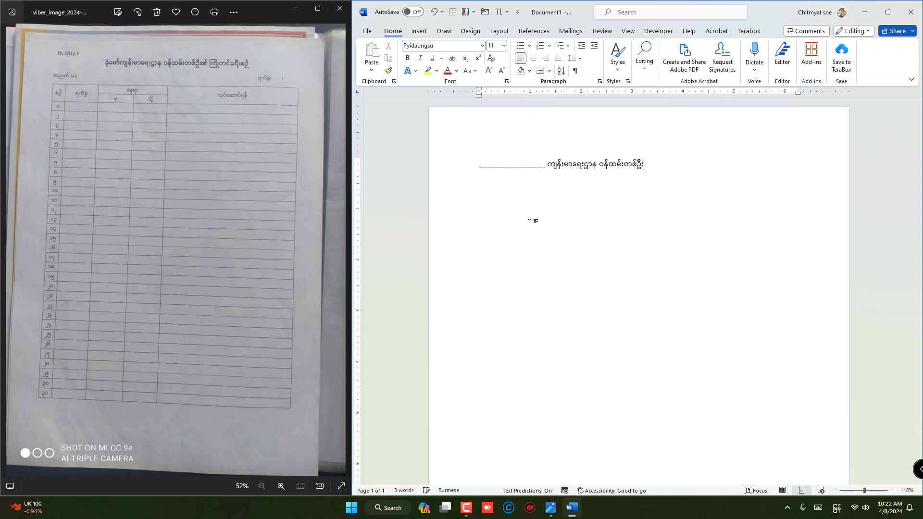
key("BackSpace")
type("ြိုတင်ခရီးစဉ်")
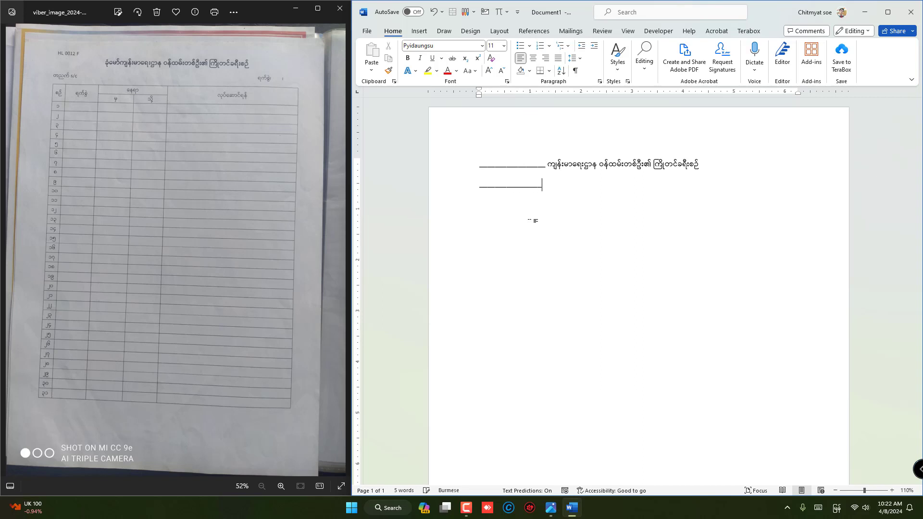
Complete the second line with "s/c" after the blank underline and "ရက်စွဲ၊ ၊" toward its far end, alternating English and Burmese input.
key("super+space")
key("super+space")
scroll(162, 108, "up", 3)
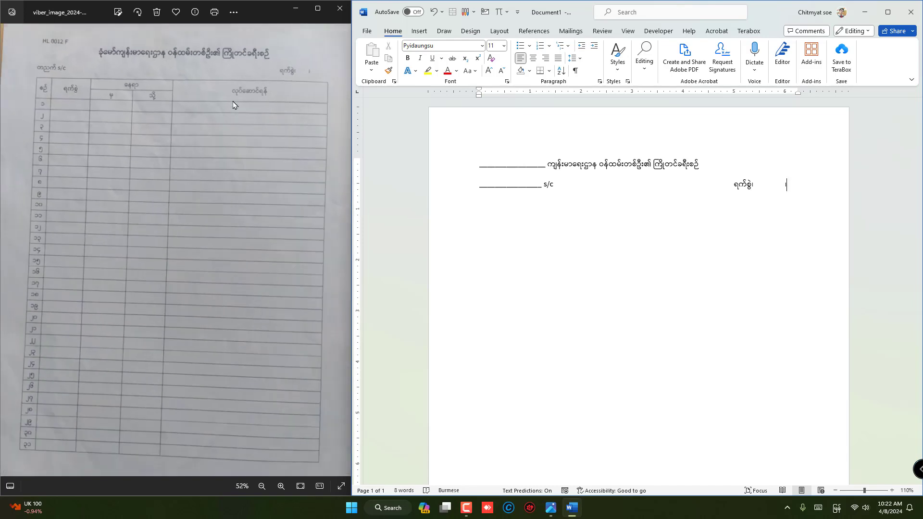
scroll(233, 103, "down", 3)
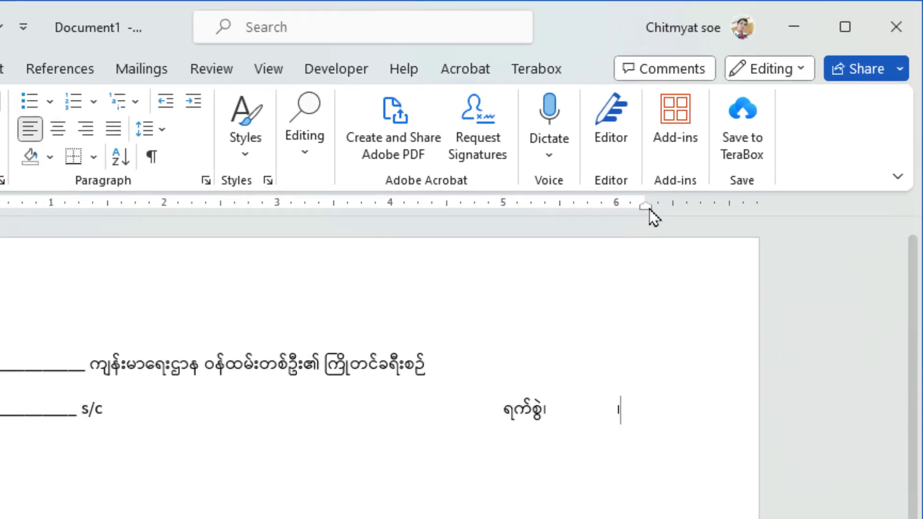
Extend the second line's right indent to about 6.7 inches and start a new paragraph below it.
left_click_drag(648, 204, 648, 204)
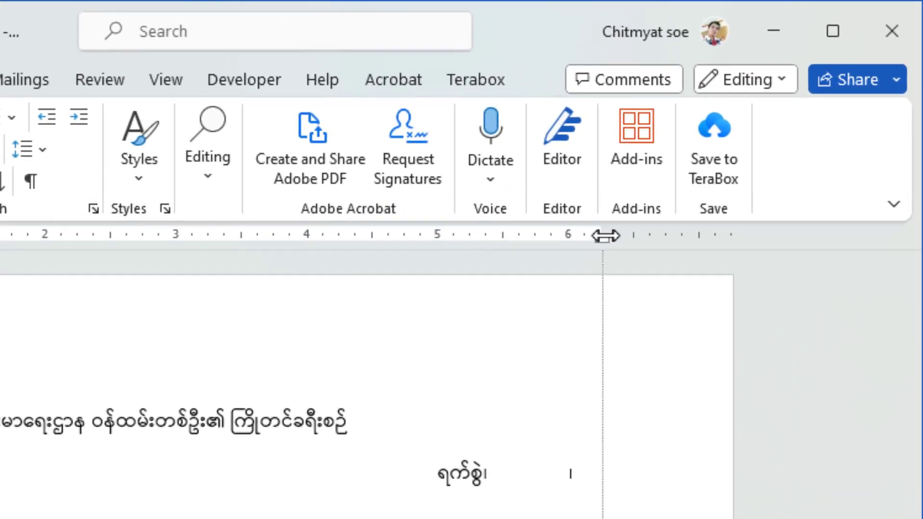
left_click_drag(606, 235, 657, 234)
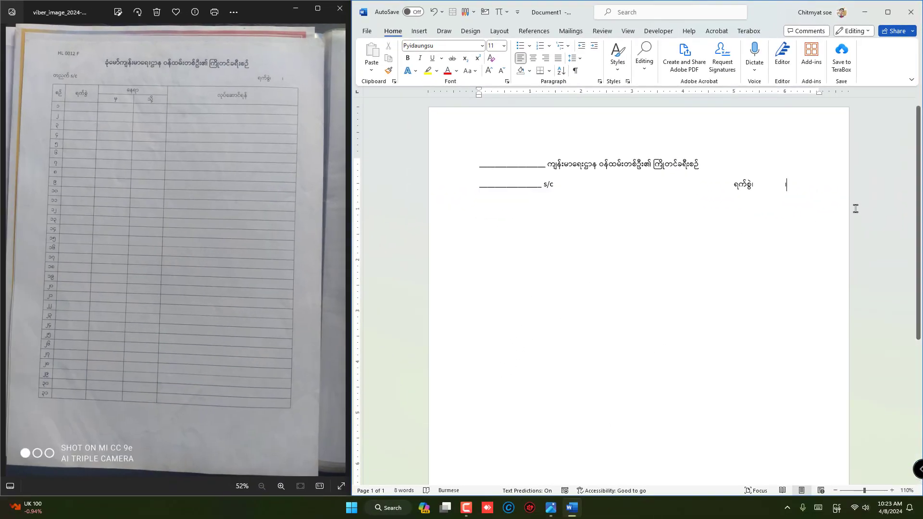
key("Return")
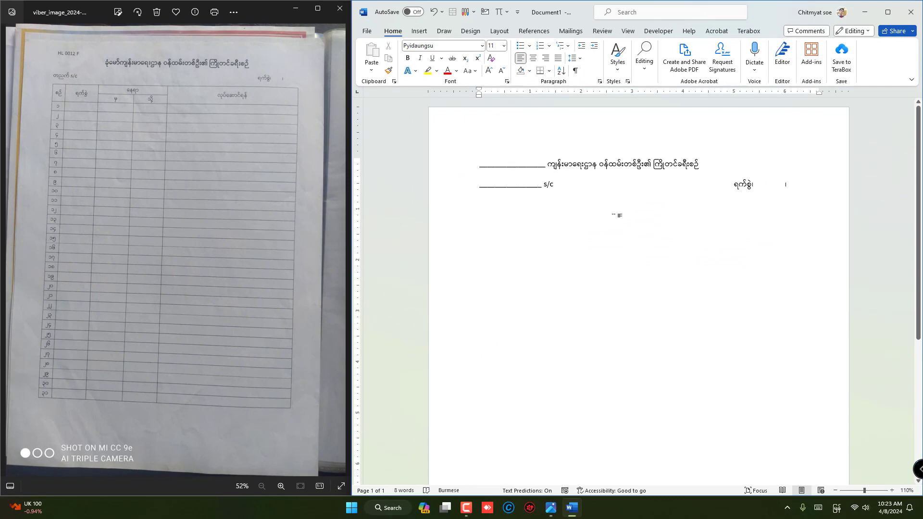
Insert a table with 5 columns and 33 rows on the empty line below the s/c and date line.
left_click(109, 131)
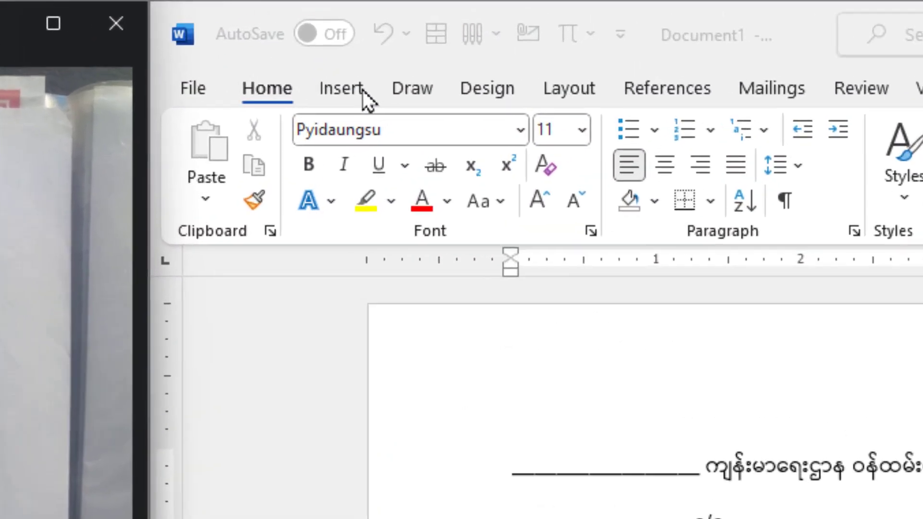
left_click(426, 30)
left_click(325, 100)
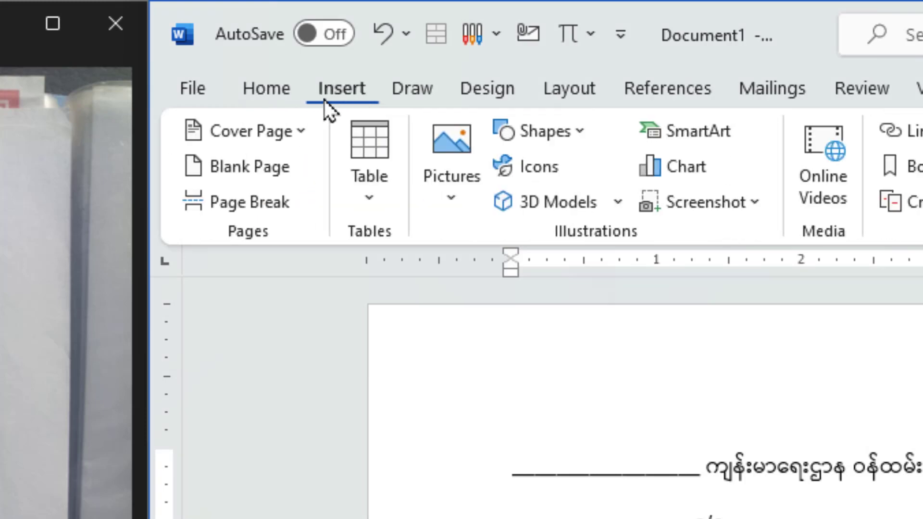
left_click(362, 188)
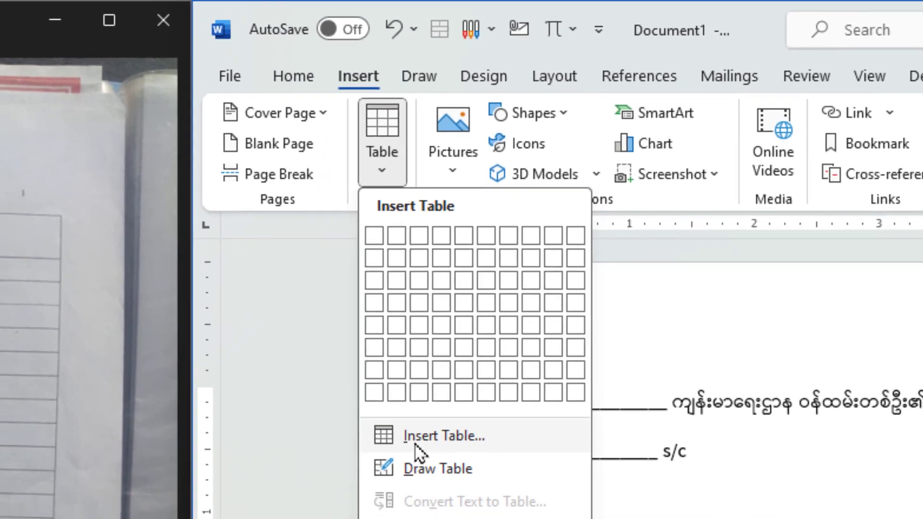
left_click(413, 505)
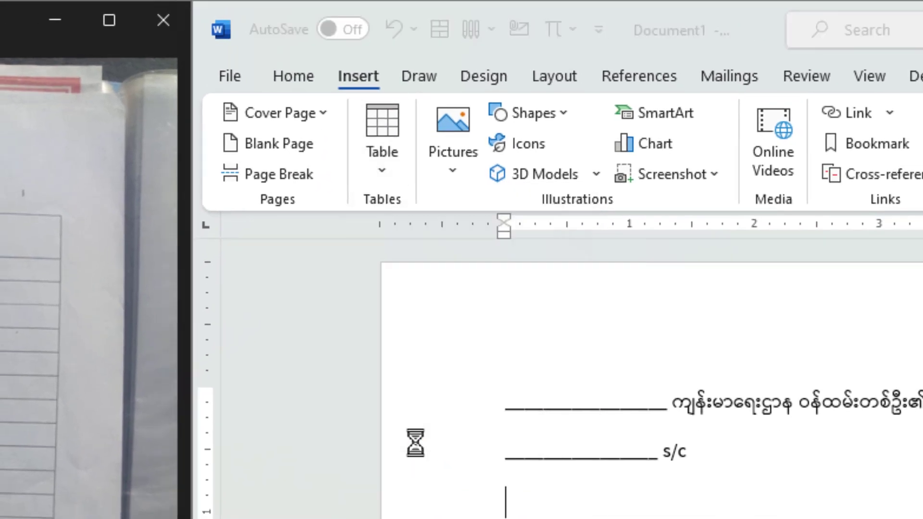
left_click_drag(748, 406, 767, 510)
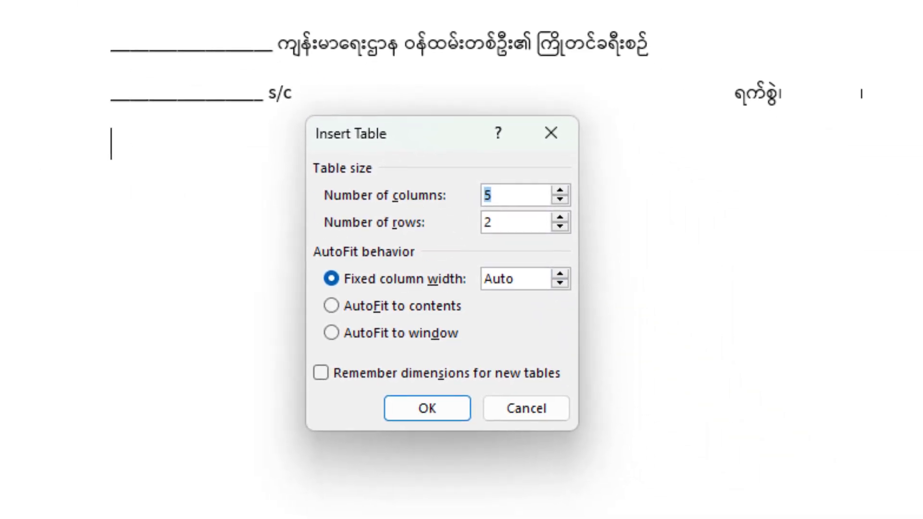
left_click(501, 198)
double_click(483, 222)
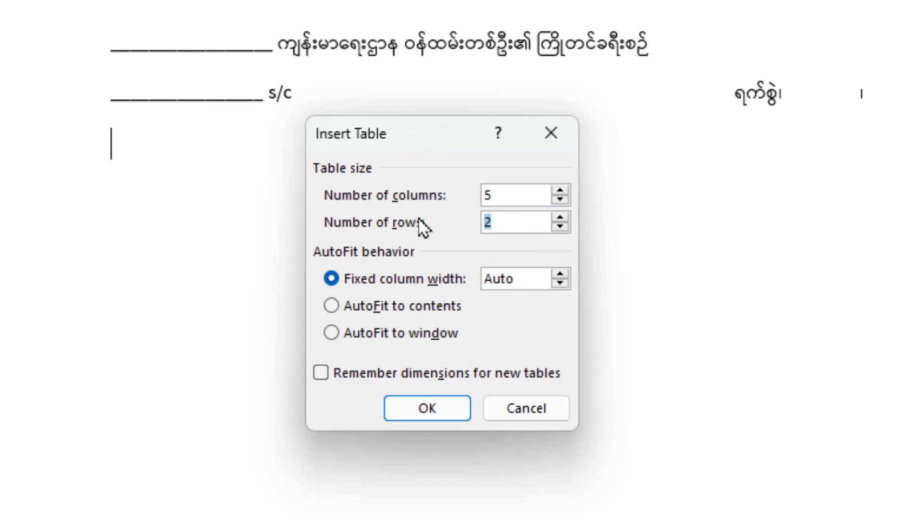
type("33")
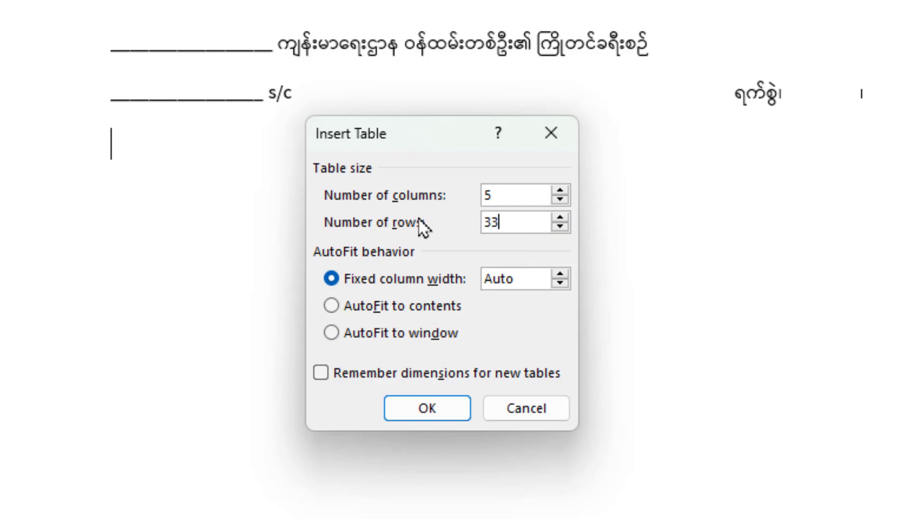
left_click(424, 409)
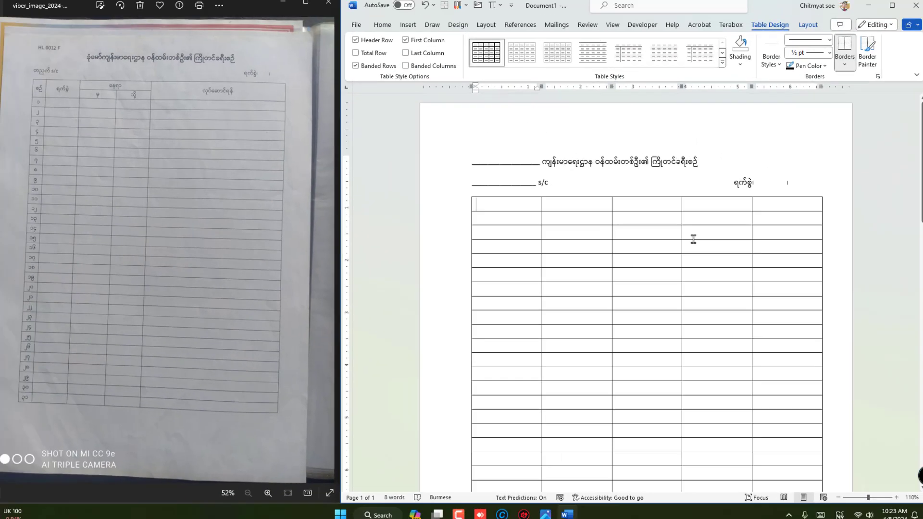
scroll(665, 284, "down", 10)
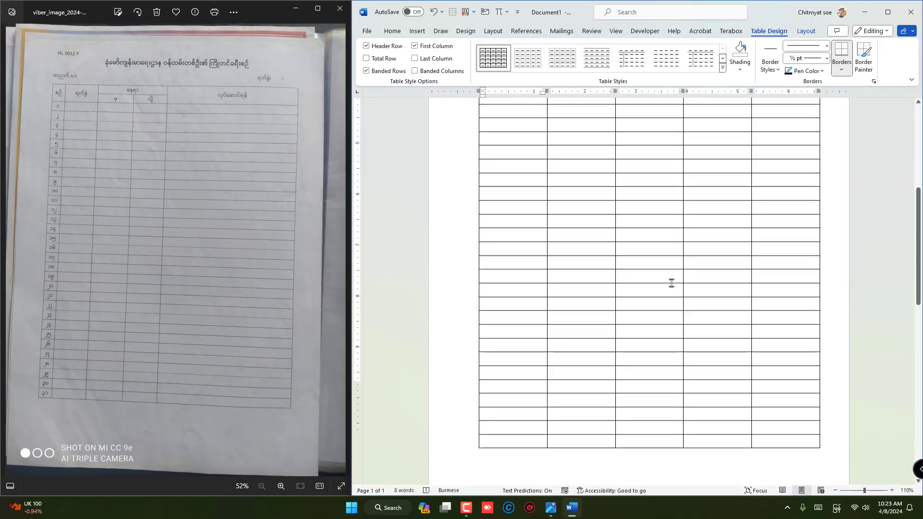
scroll(663, 292, "up", 10)
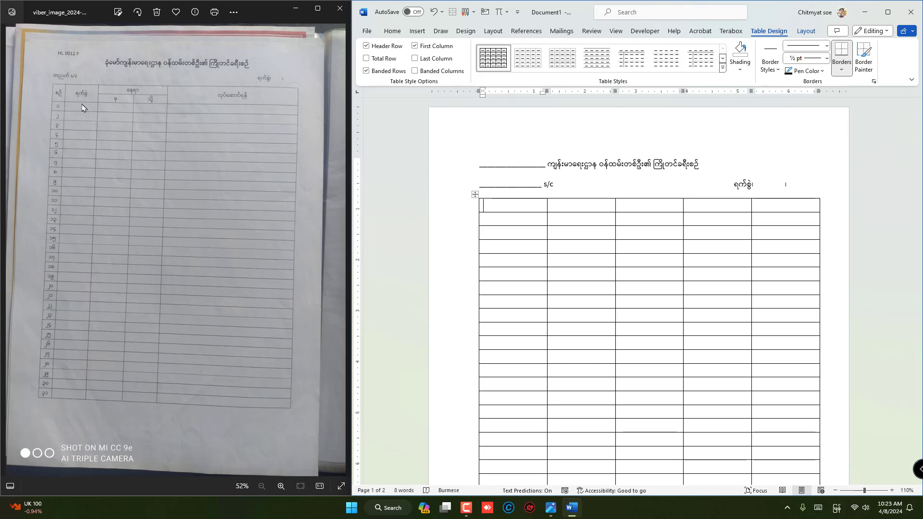
Merge the top two cells of the table's first column, and do the same in the second column.
scroll(62, 104, "up", 5)
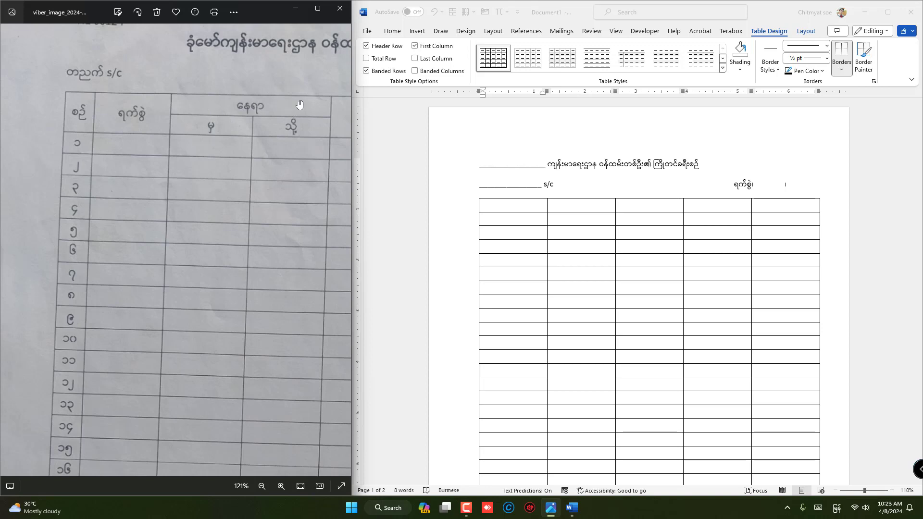
left_click(529, 205)
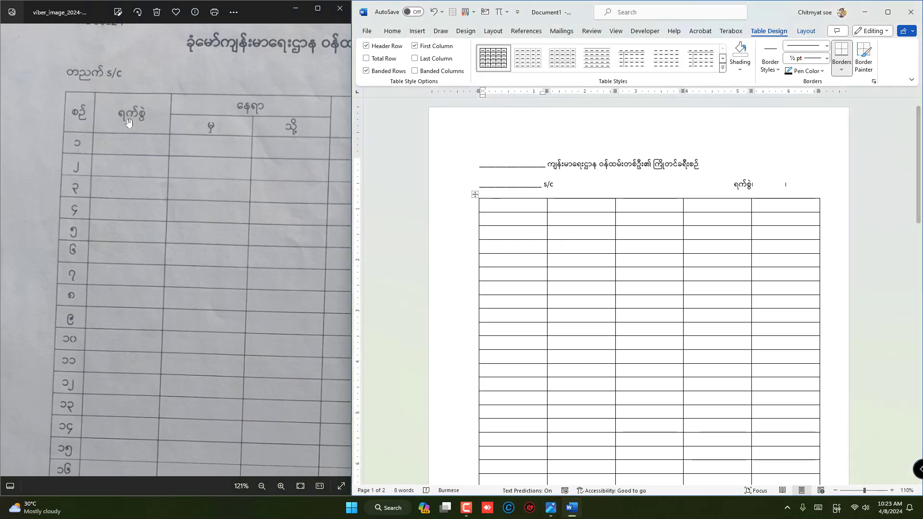
left_click_drag(510, 206, 507, 219)
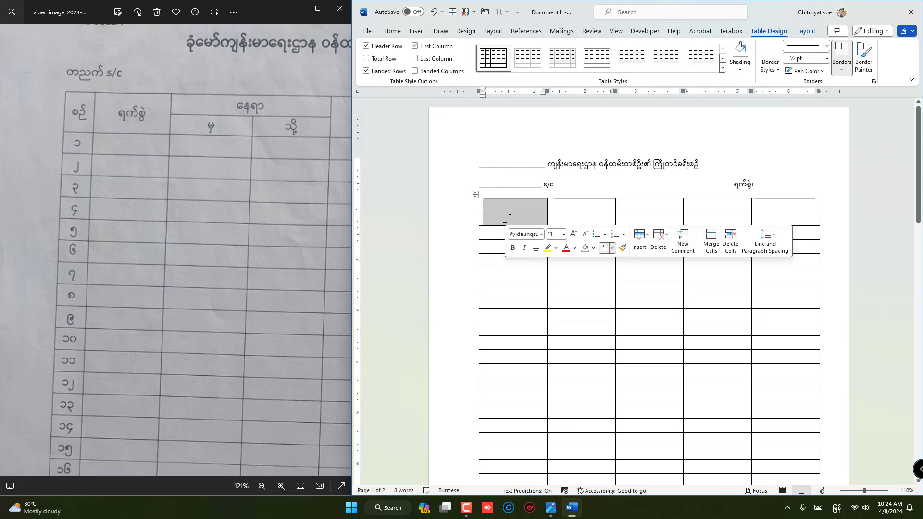
left_click(812, 32)
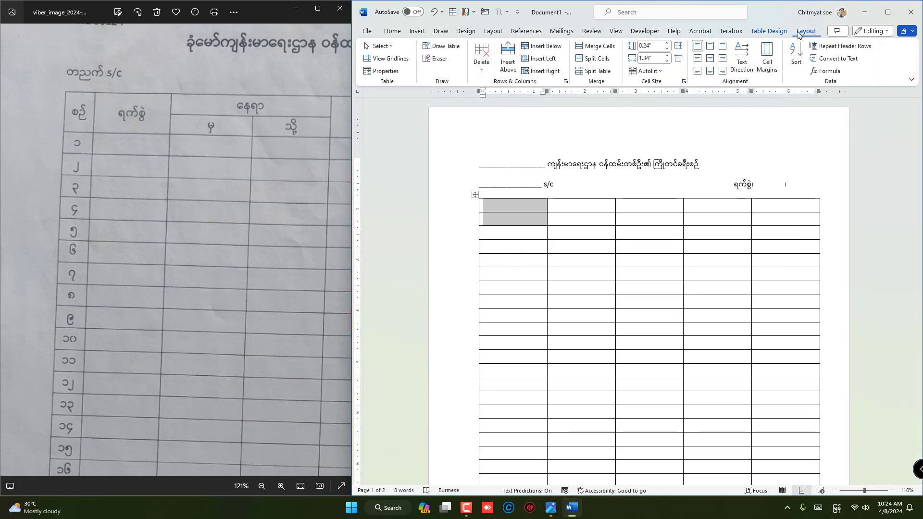
left_click(596, 46)
left_click(571, 206)
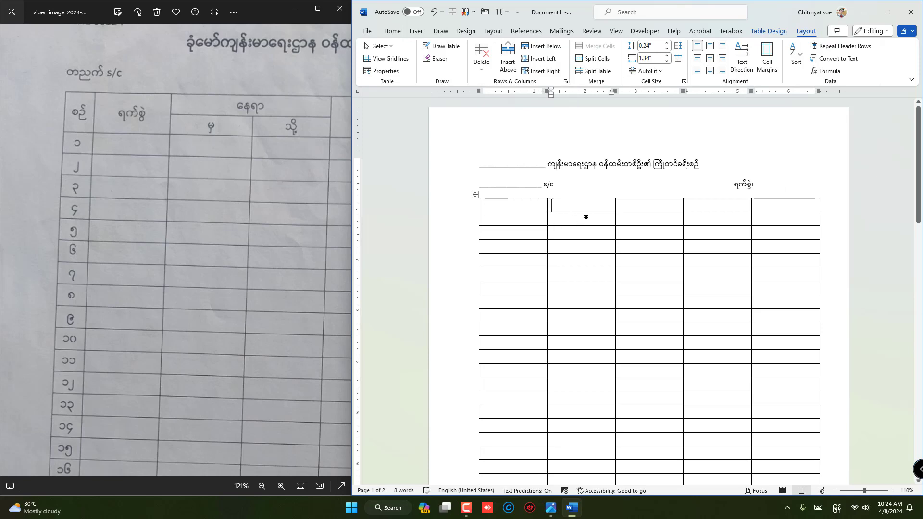
left_click_drag(586, 218, 586, 225)
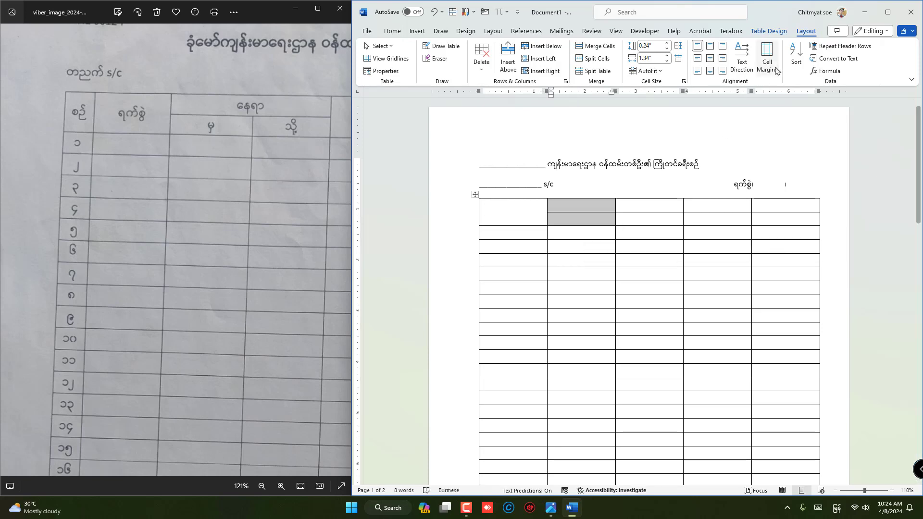
left_click(595, 46)
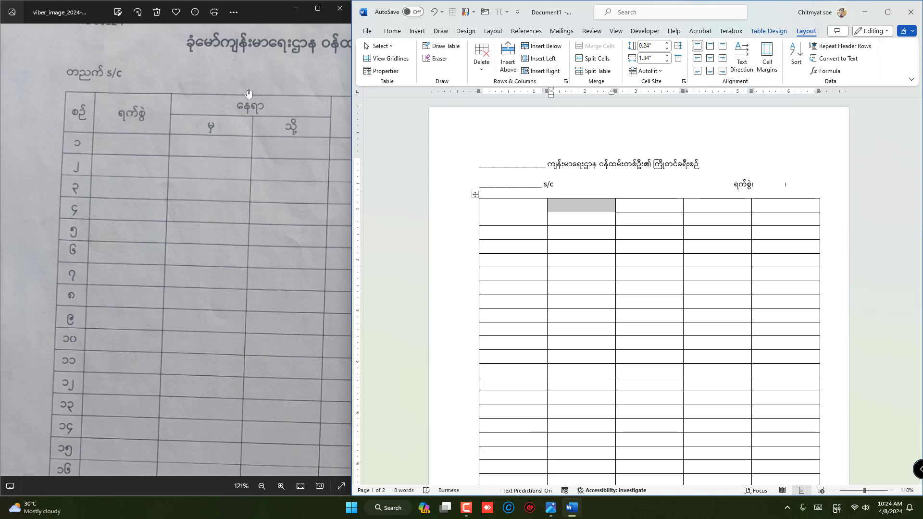
Merge the third and fourth cells of the table's first row into one wide header cell.
left_click(228, 139)
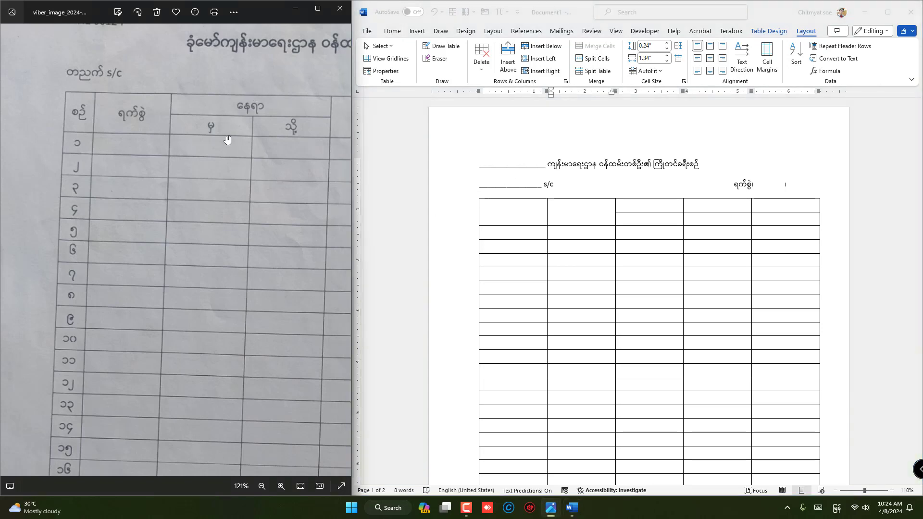
left_click(645, 208)
left_click_drag(638, 209, 702, 205)
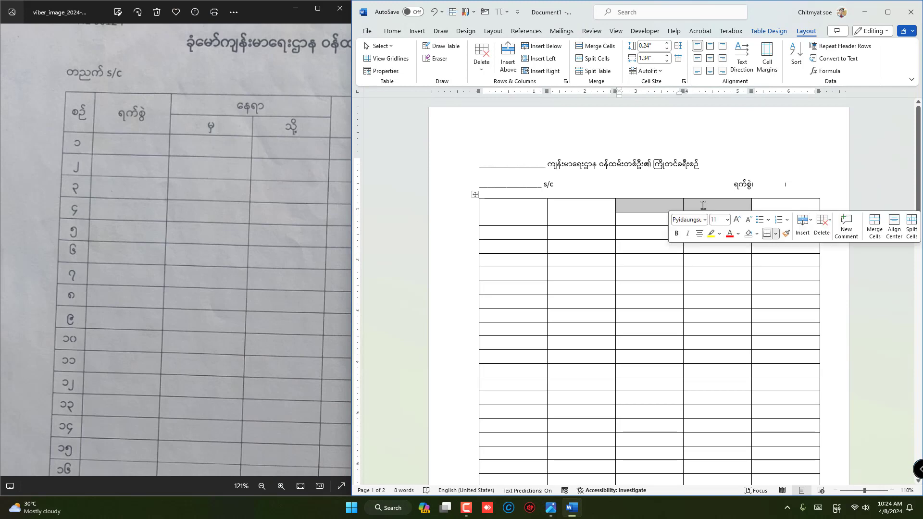
left_click(595, 46)
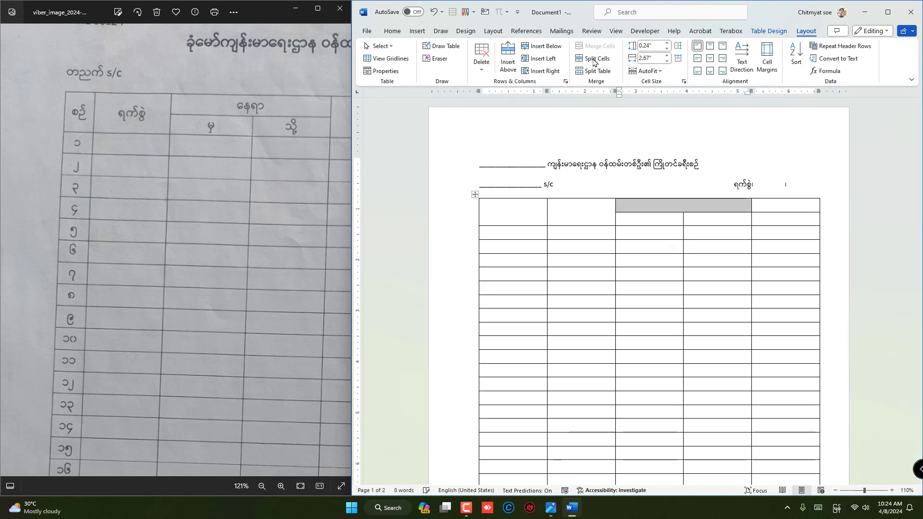
Check the last column's header in the form photo and merge the top two cells of the table's last column.
left_click(711, 220)
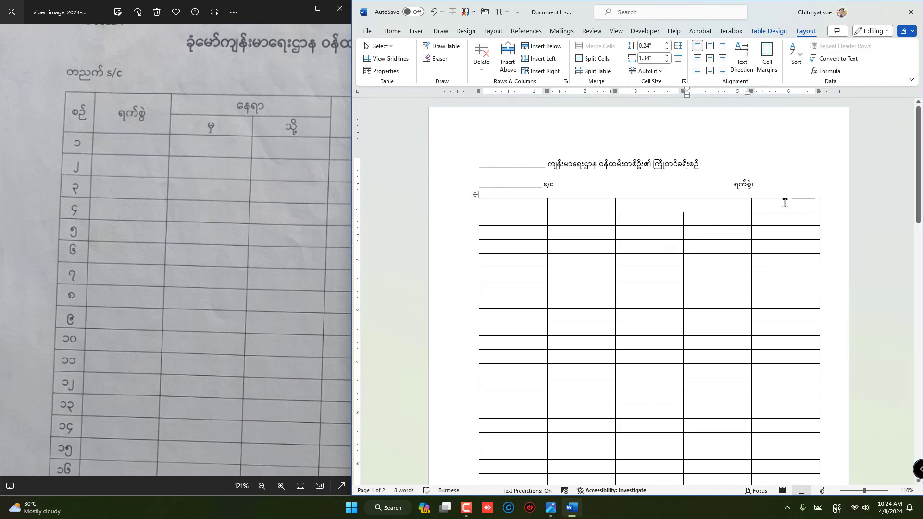
left_click(264, 149)
scroll(249, 175, "down", 3)
scroll(319, 150, "right", 5)
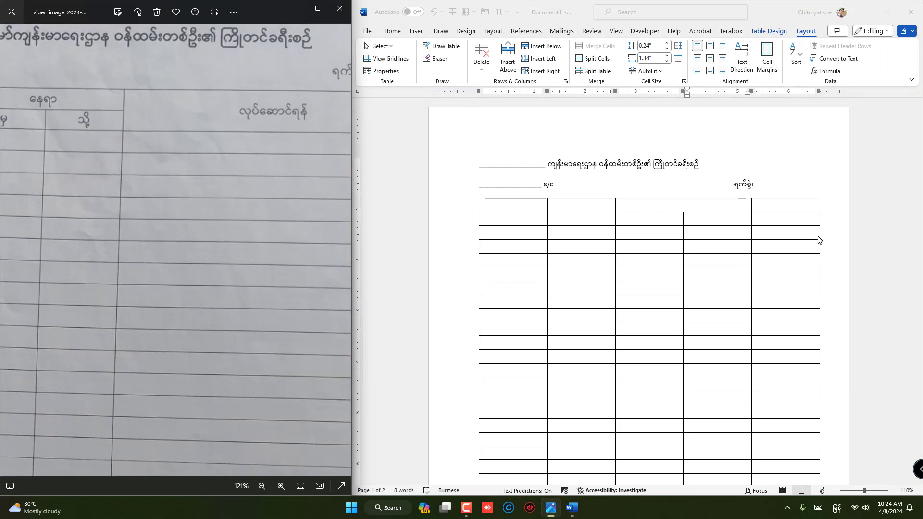
scroll(226, 130, "right", 3)
scroll(225, 120, "up", 2)
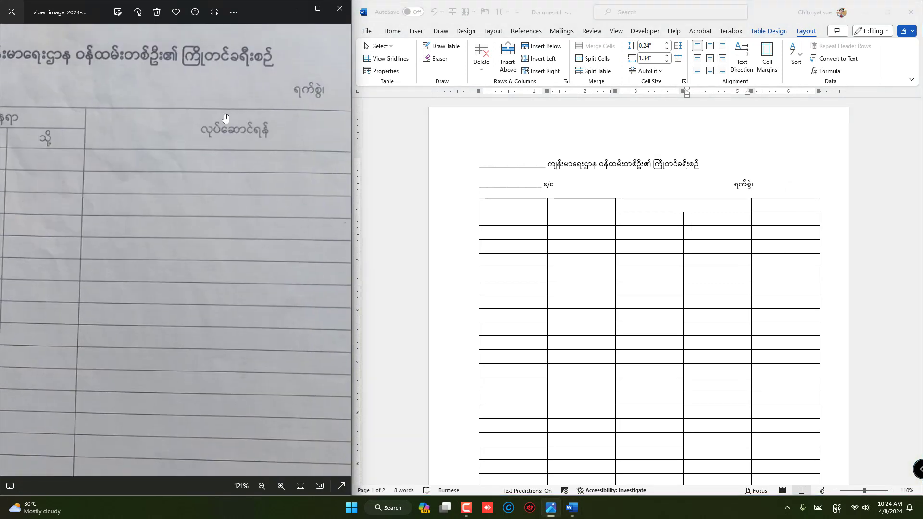
left_click(787, 223)
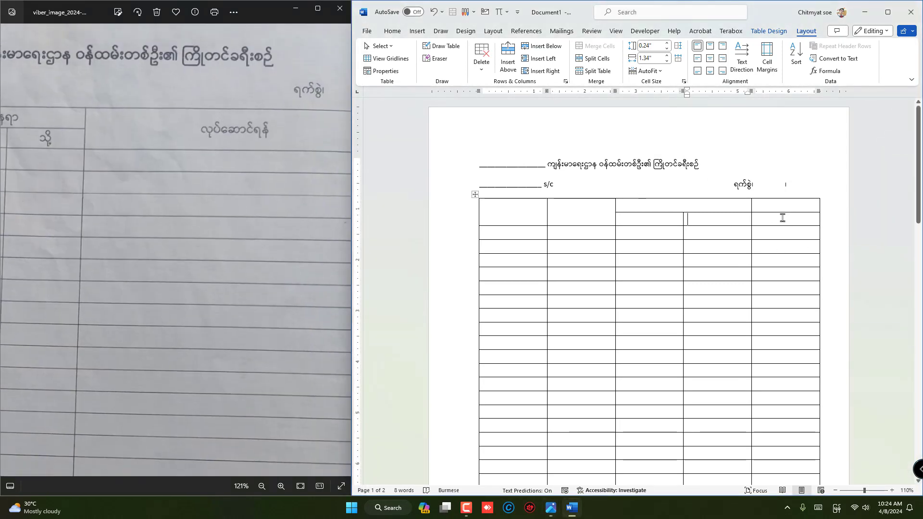
left_click_drag(784, 207, 781, 219)
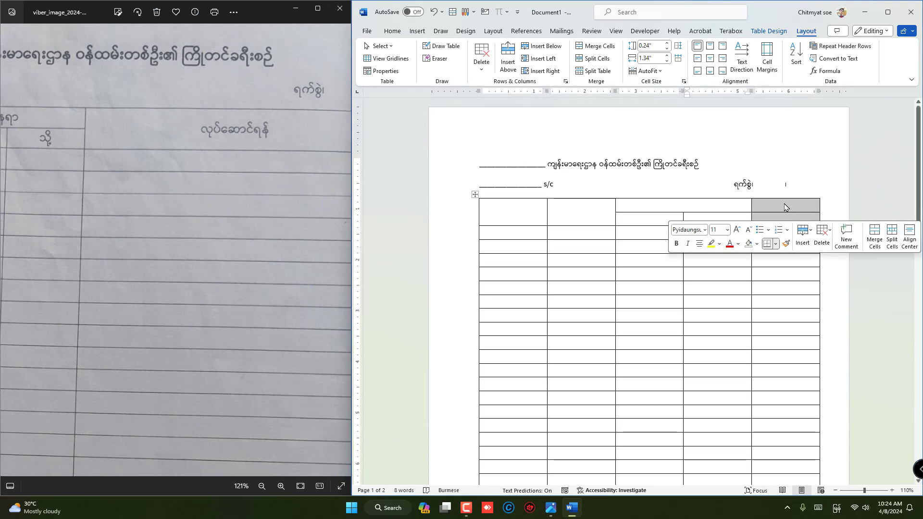
left_click(595, 48)
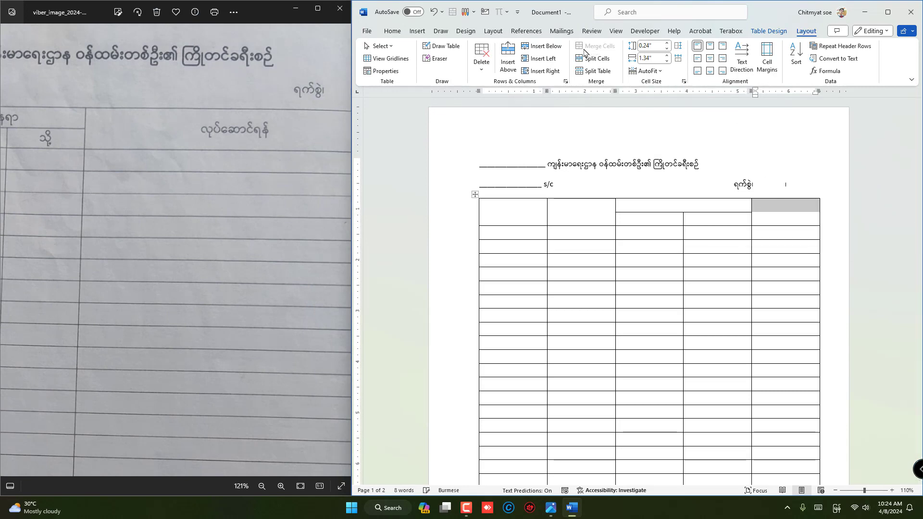
Switch the input language to Burmese and enter "စဉ်" as the first column's header.
left_click(486, 206)
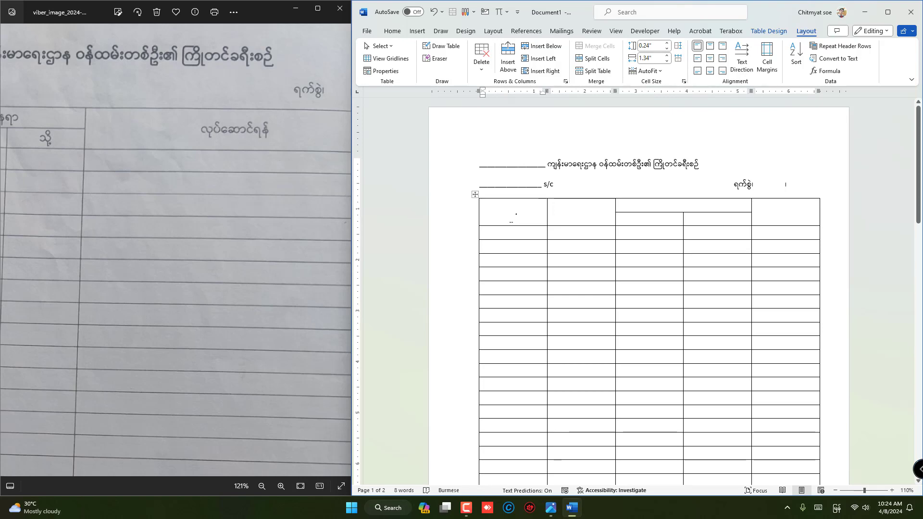
key("super+space")
key("super+space")
key("super+space")
key("super+space")
key("super+space")
key("super+space")
key("super+space")
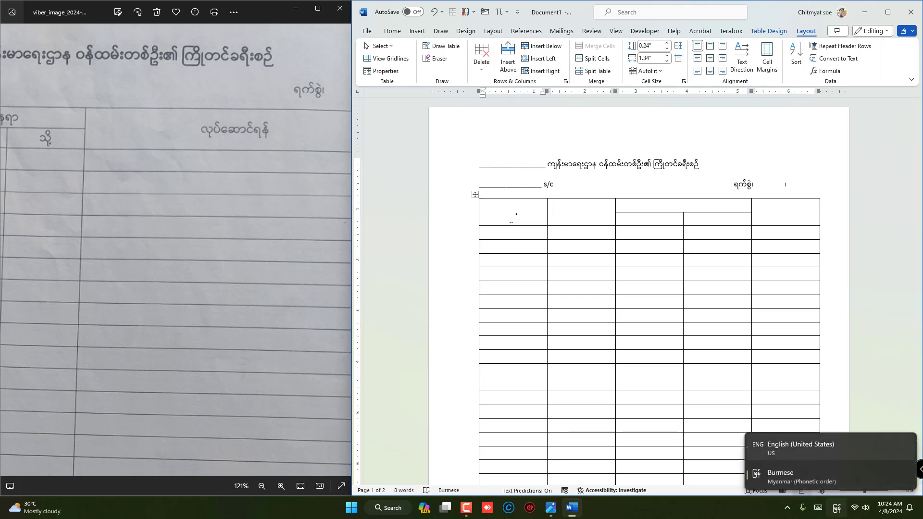
key("super+space")
key("super+space")
key("super+space")
key("super+space")
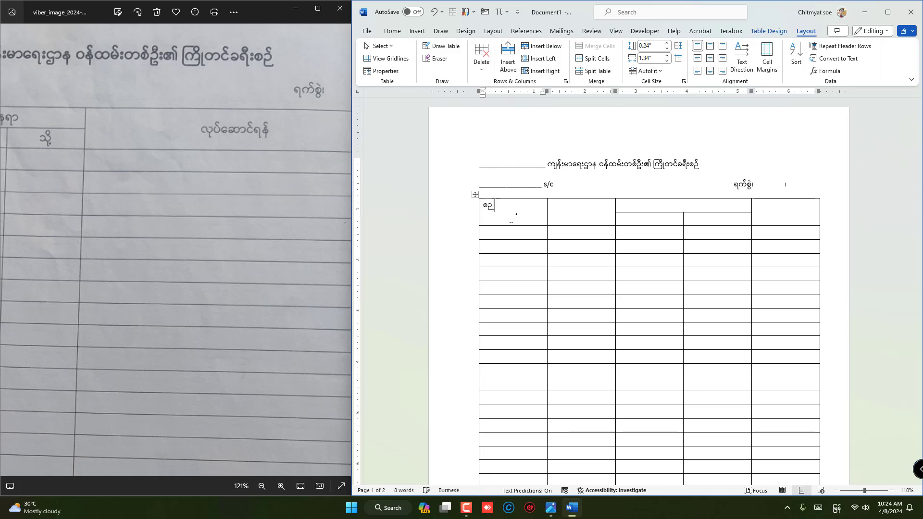
type("်")
key("Tab")
Fill the remaining top header cells with "ရက်စွဲ", "နေရာ" and "လုပ်ဆောင်ရန်", following the form photo.
left_click(190, 181)
scroll(190, 182, "down", 5)
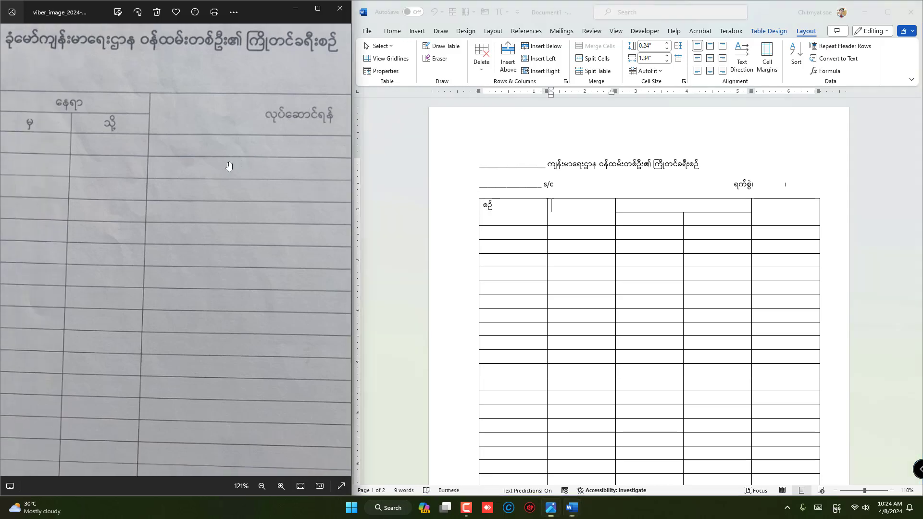
left_click(572, 215)
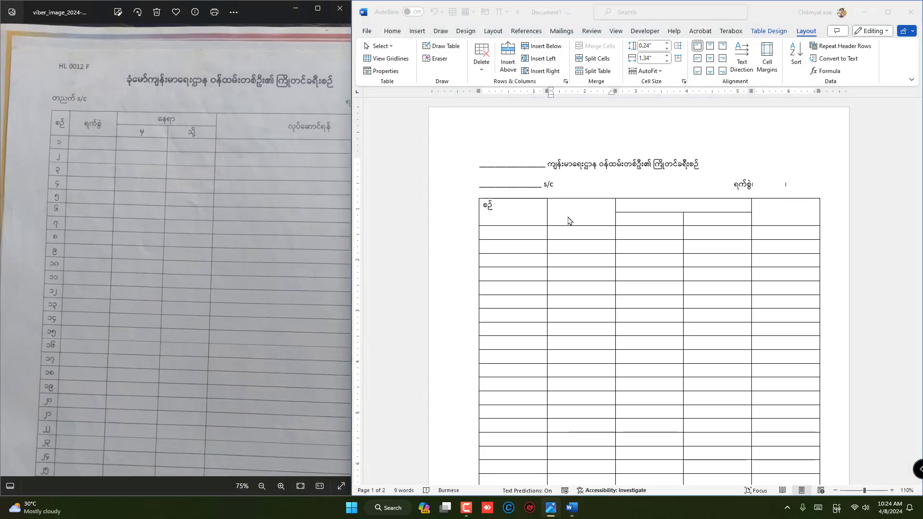
type("ရက်စွ")
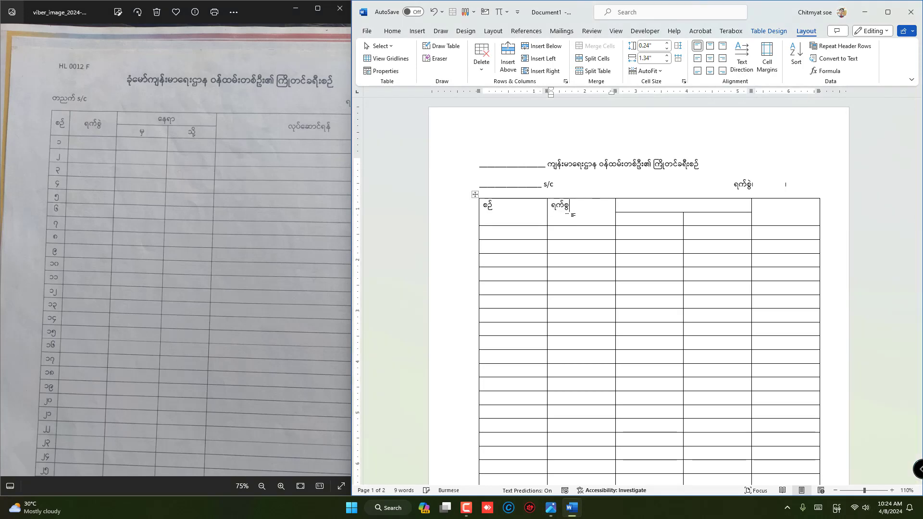
type("ဲ")
key("Tab")
type("နေ")
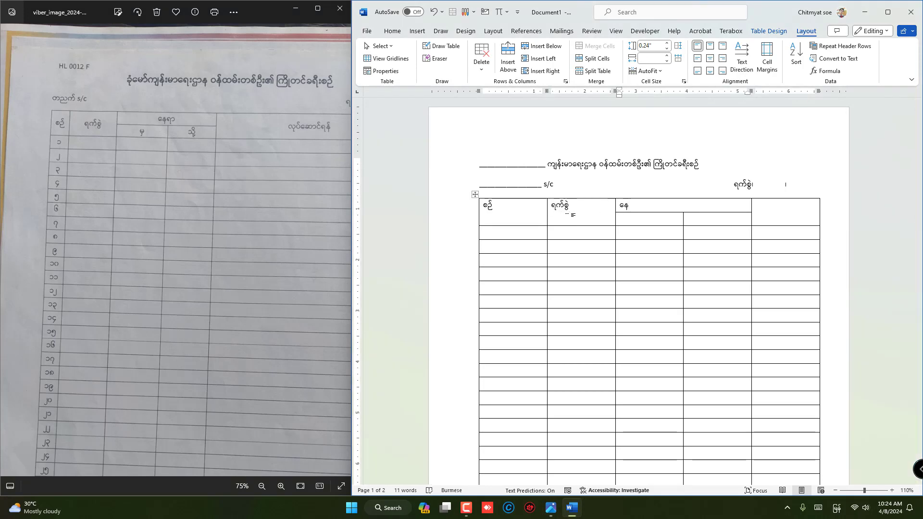
type("ရာ")
type("လု")
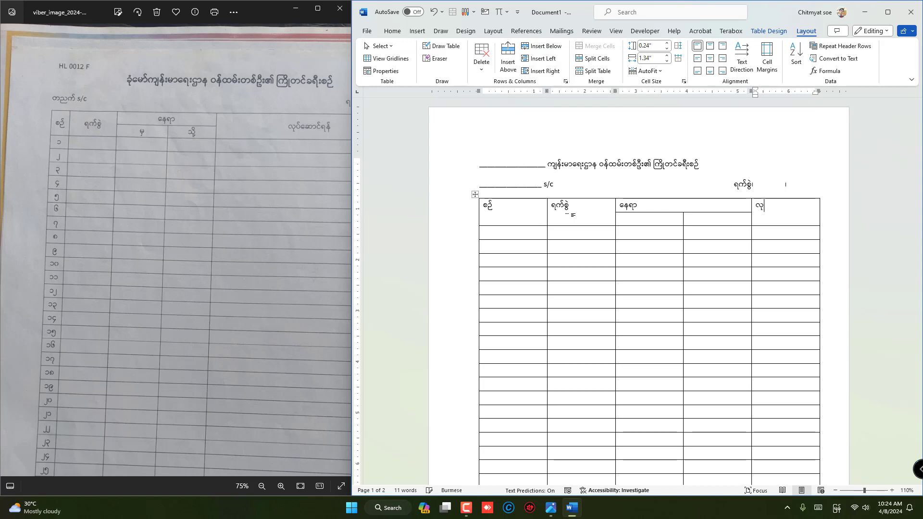
type("ပ်ဆောင်ရန်")
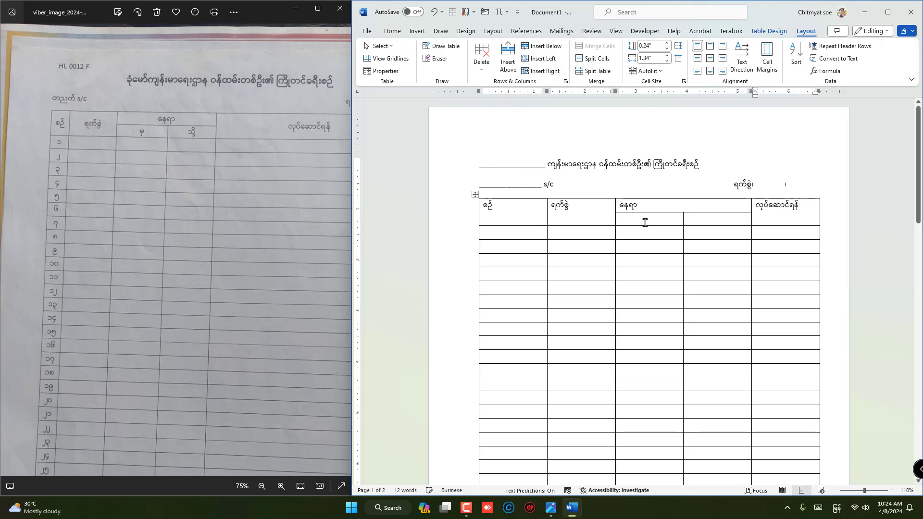
Enter the sub-headers "မှ" and "သို့" in the two cells below the "နေရာ" header.
left_click(650, 221)
type("မှ")
key("Tab")
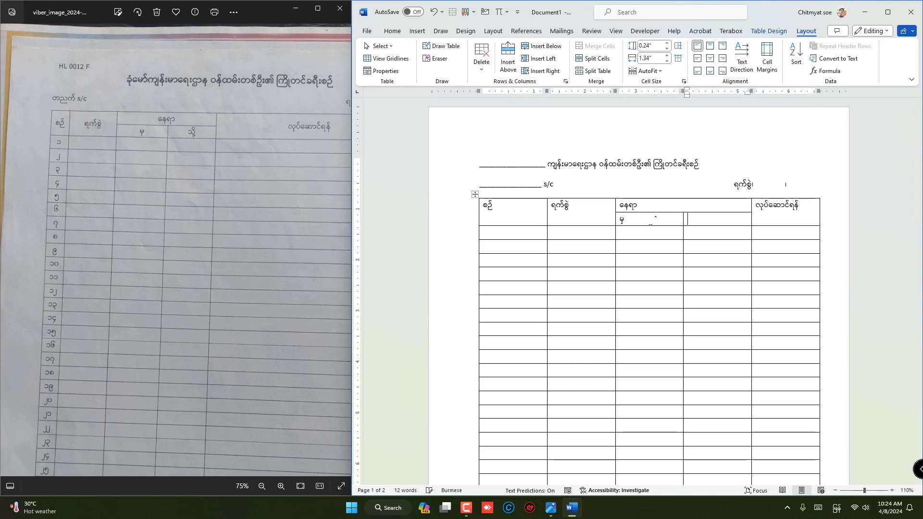
type("သို့")
Narrow the table's first column, headed "စဉ်", to 0.37".
left_click(533, 220)
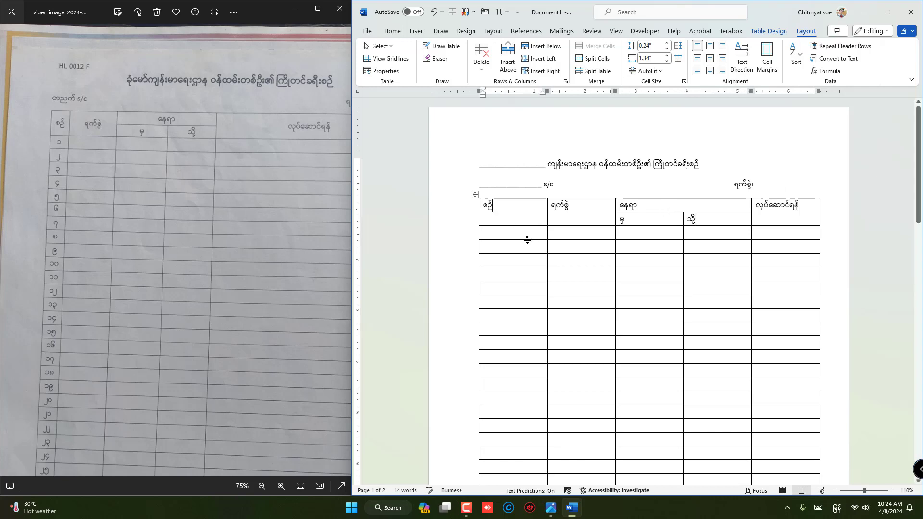
left_click_drag(547, 223, 499, 228)
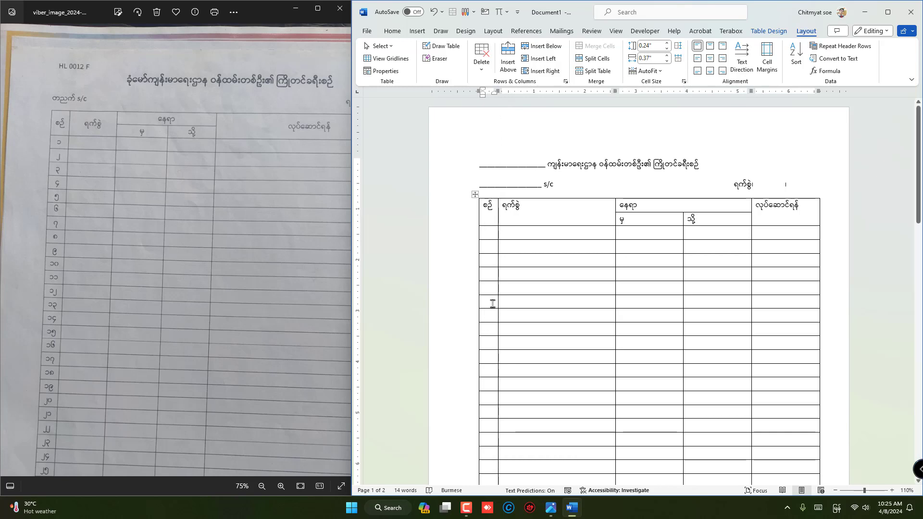
scroll(495, 336, "down", 5)
scroll(507, 392, "up", 5)
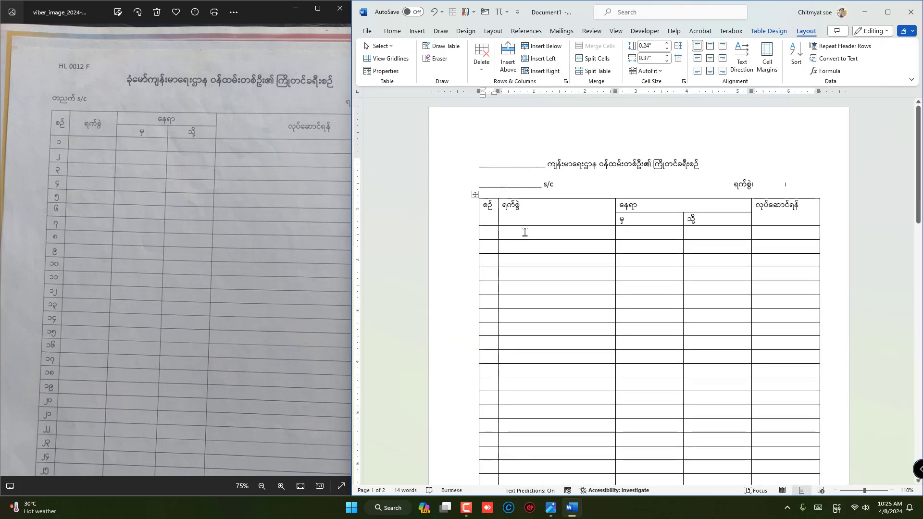
Narrow the "ရက်စွဲ" column to 1.06" and both "နေရာ" sub-columns, giving the freed width to the "လုပ်ဆောင်ရန်" column.
left_click(531, 220)
left_click_drag(616, 213, 553, 227)
left_click_drag(684, 219, 610, 228)
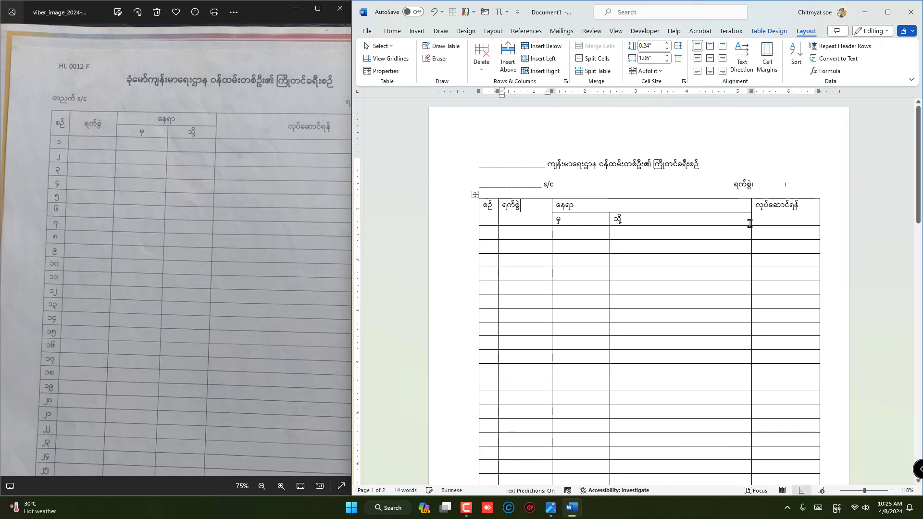
left_click_drag(751, 223, 666, 229)
left_click(728, 215)
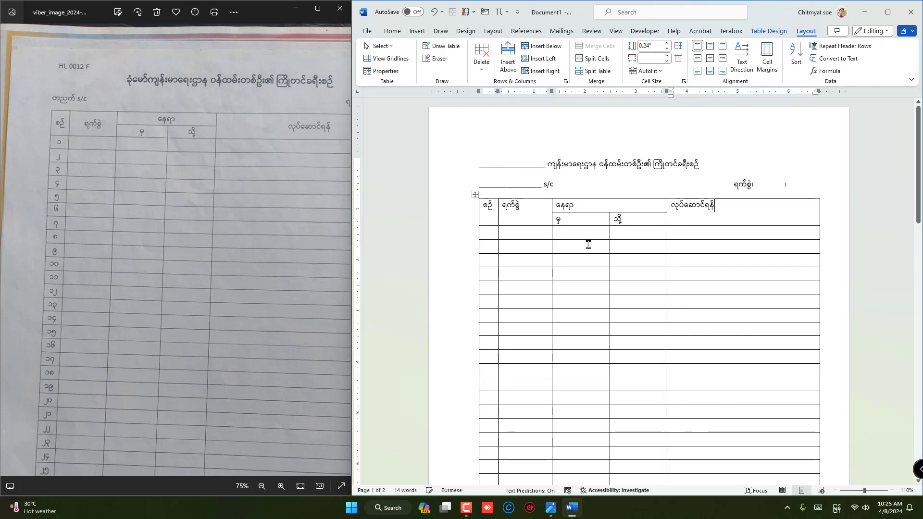
Centre the contents of all cells in the table horizontally and vertically.
scroll(45, 143, "up", 3)
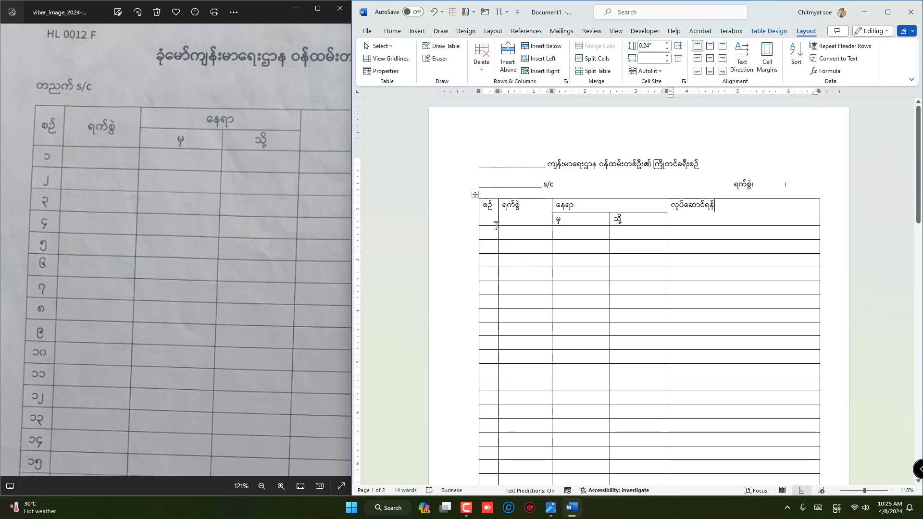
scroll(498, 234, "up", 5)
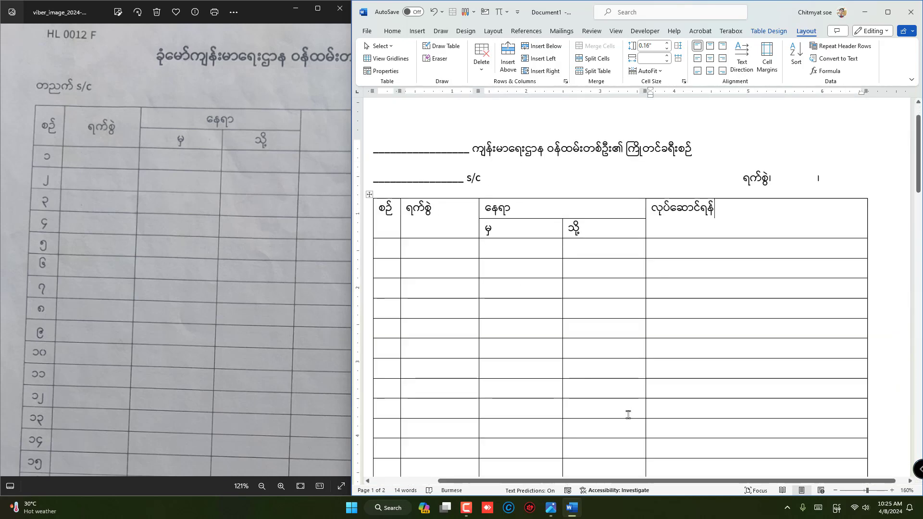
left_click_drag(629, 481, 563, 480)
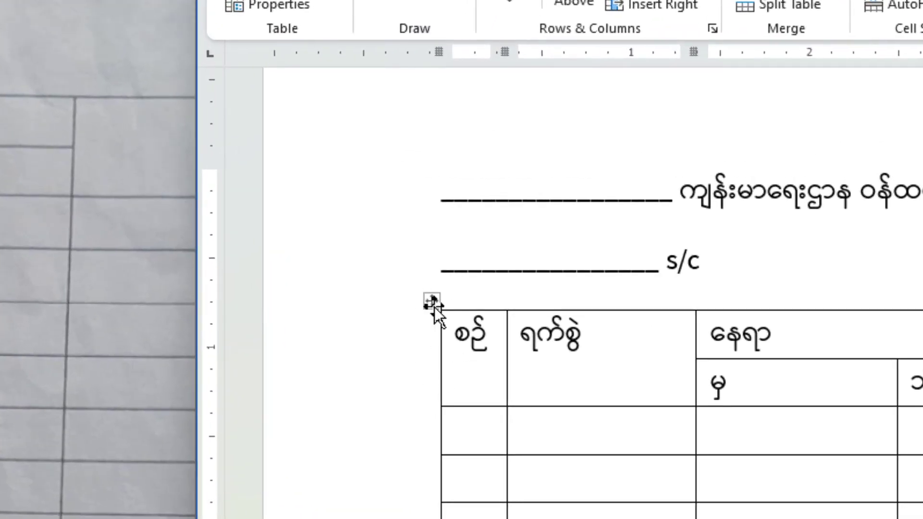
left_click(432, 303)
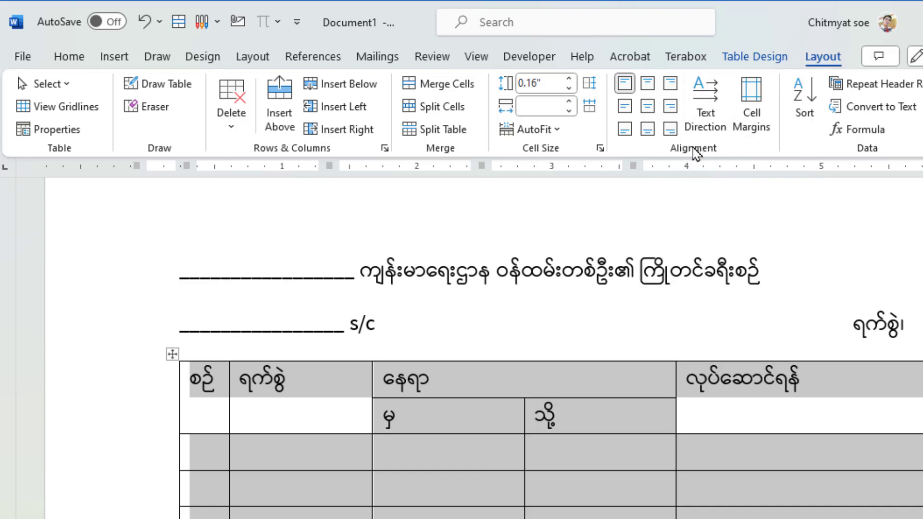
left_click(648, 106)
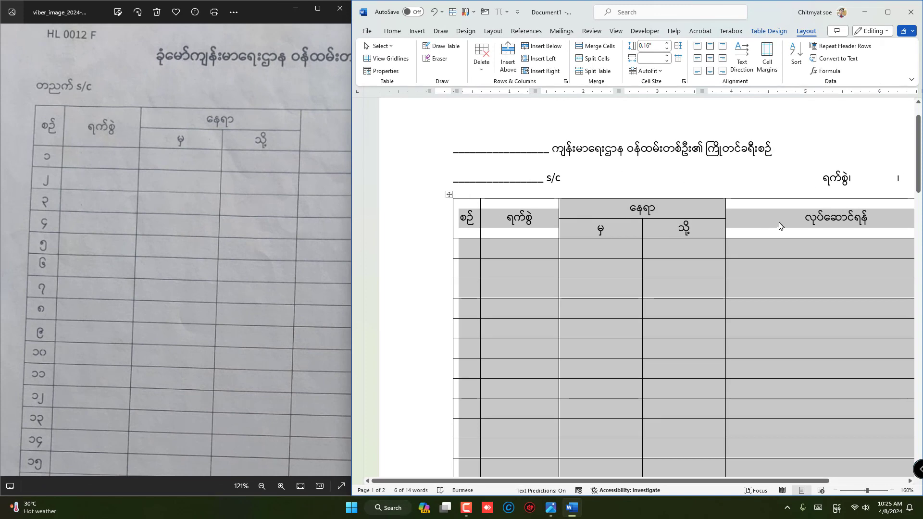
left_click(783, 223)
Number the table rows in the first column from ၁ to ၁၇ in Burmese numerals, starting below the header.
scroll(645, 247, "down", 7)
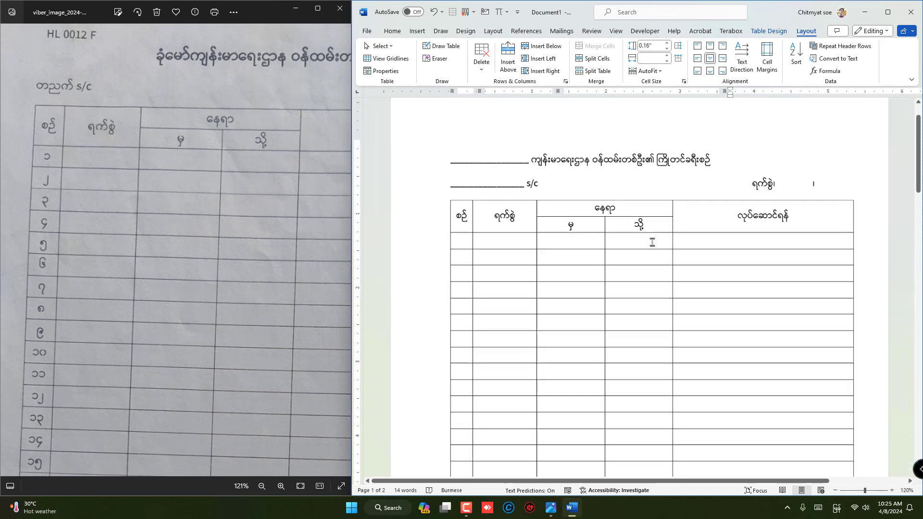
scroll(635, 255, "down", 2)
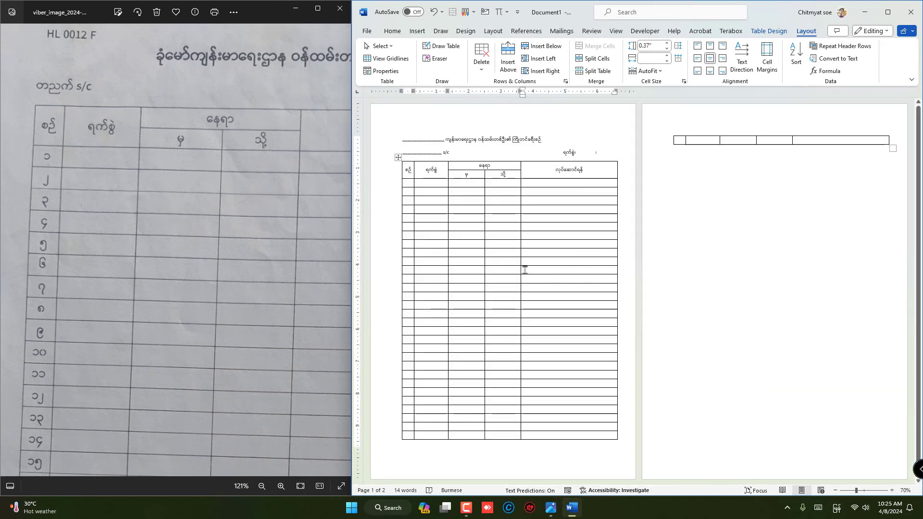
scroll(574, 261, "up", 4)
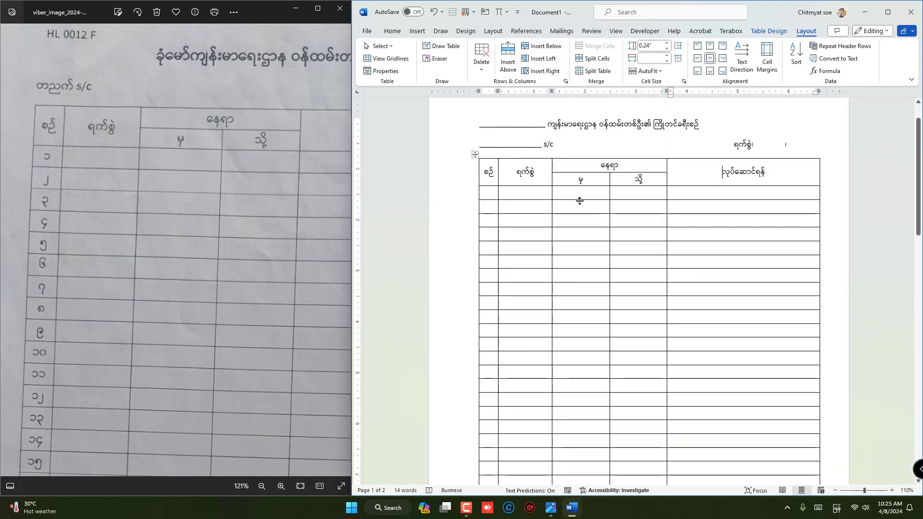
left_click(488, 192)
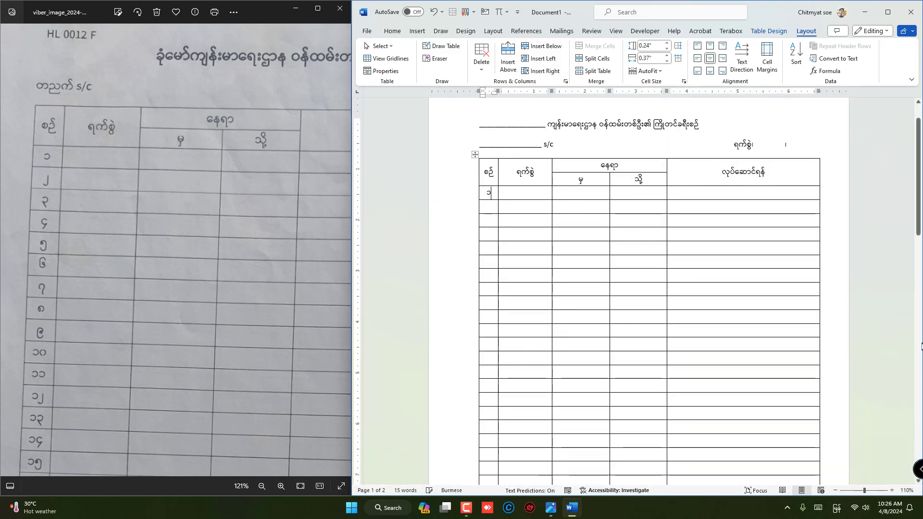
key("Down")
type("၂")
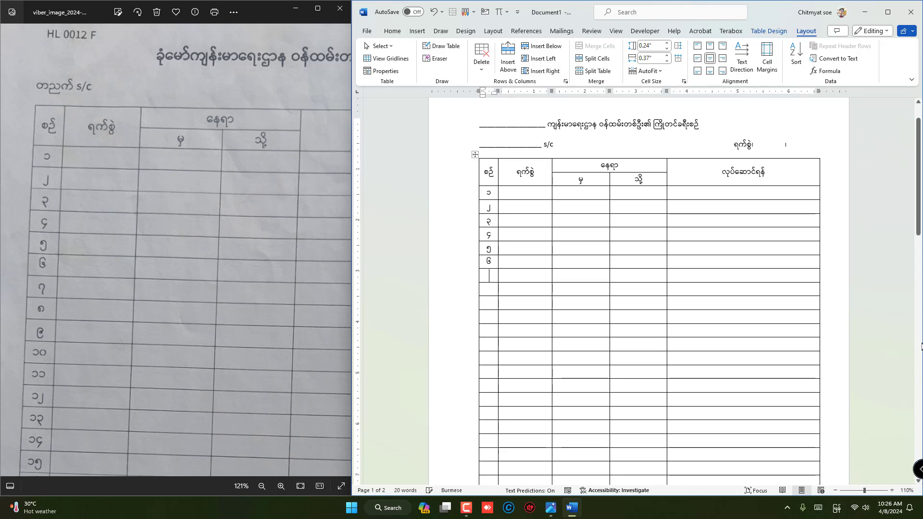
key("Down")
type("၁၁")
type("၁၆")
type("၁")
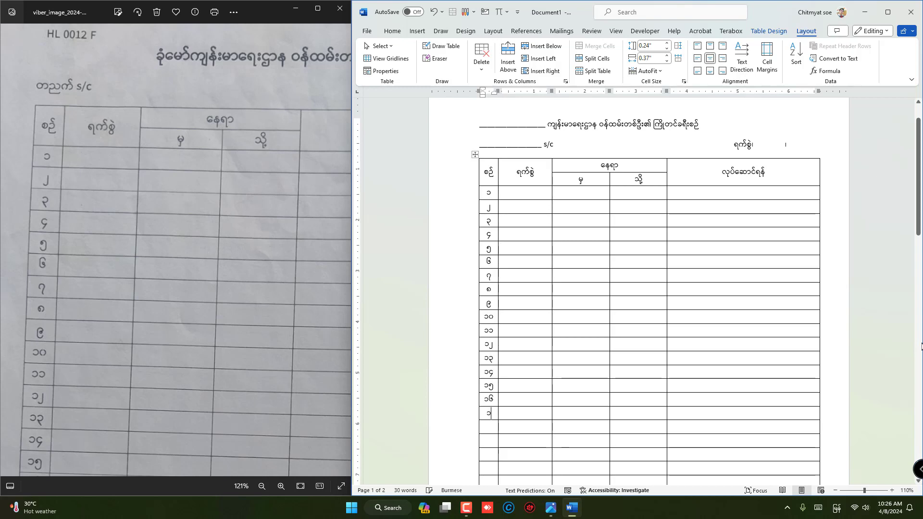
type("၇")
Continue the row numbering in the first column from ၁၈ to ၂၄.
key("Down")
type("၁")
key("Down")
type("၂၂၁")
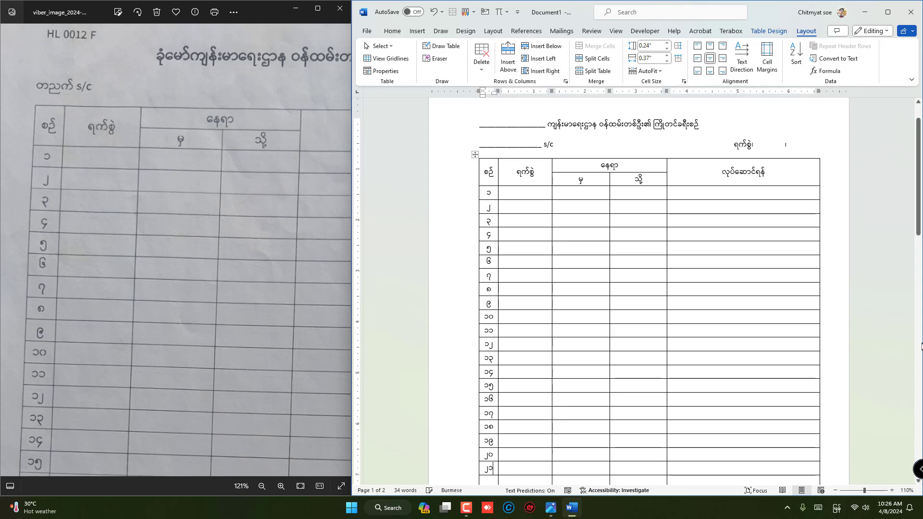
key("Down")
type("၂၂")
key("Down")
type("၂၃")
key("Down")
type("၂၄")
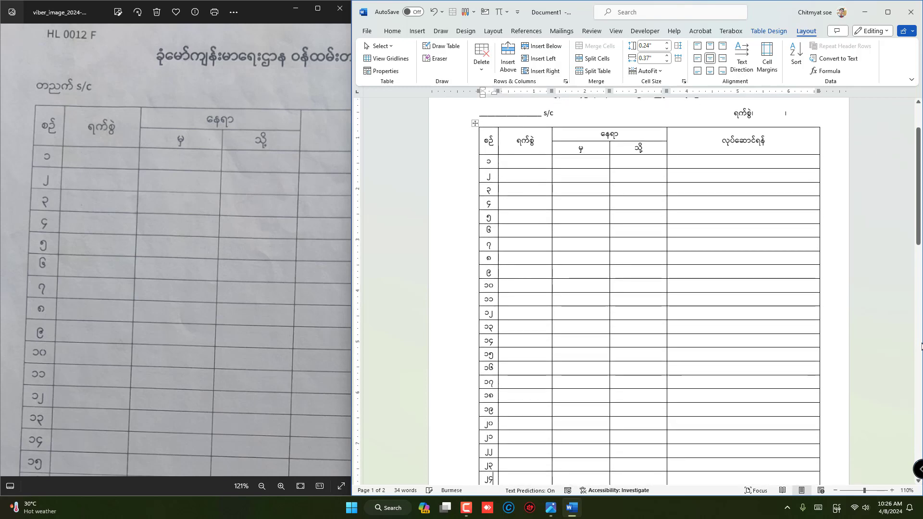
Continue the row numbering in the first column from ၂၅ to ၃၀.
key("Down")
type("၂၅")
key("Down")
type("၂")
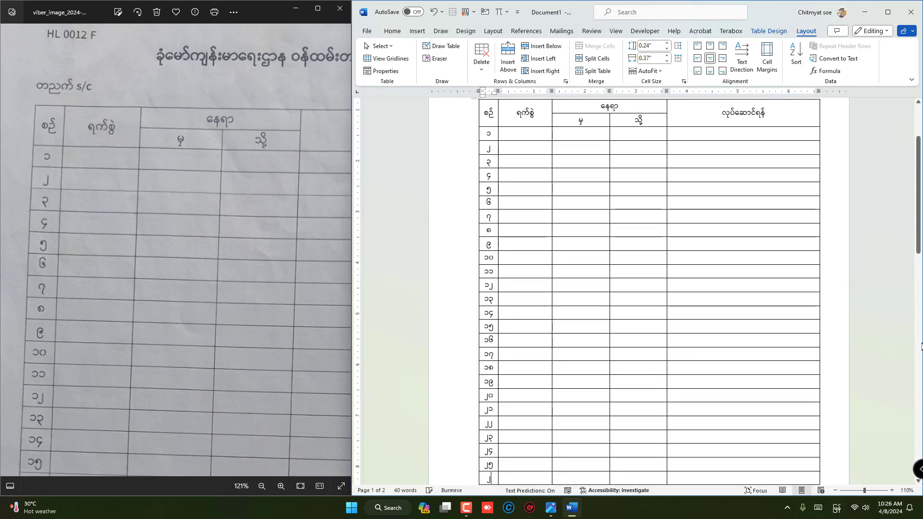
key("Down")
type("၂")
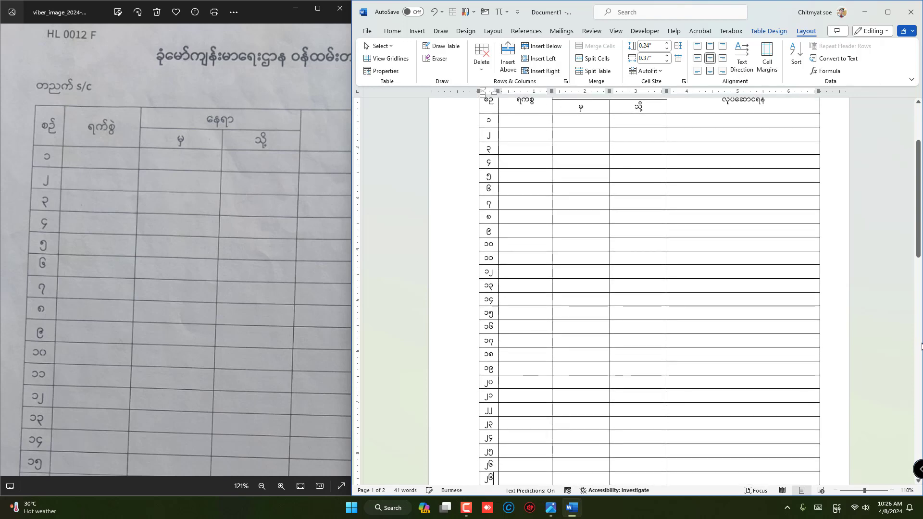
key("Down")
type("၂")
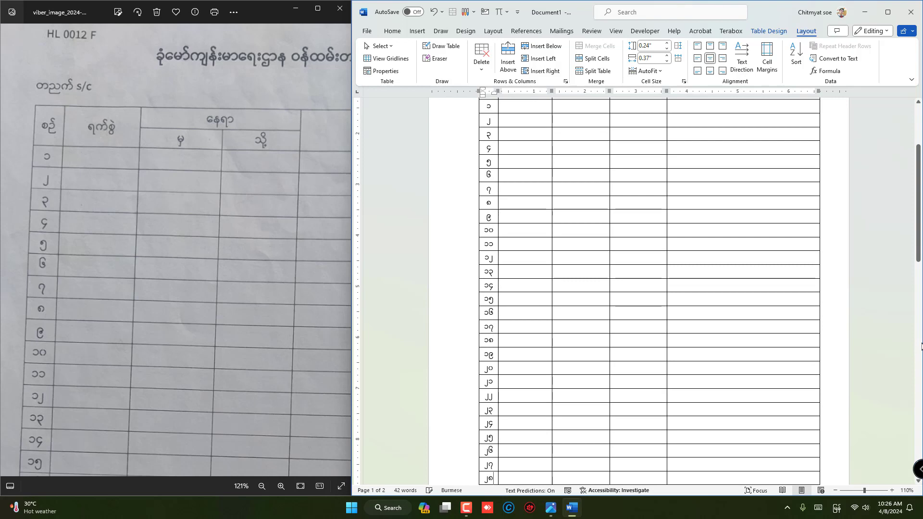
key("Down")
type("၂၉")
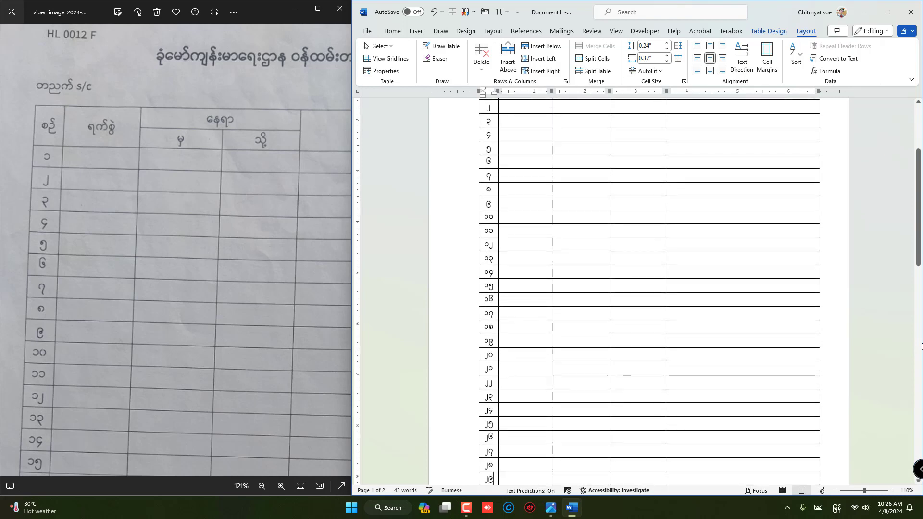
key("Down")
type("၃")
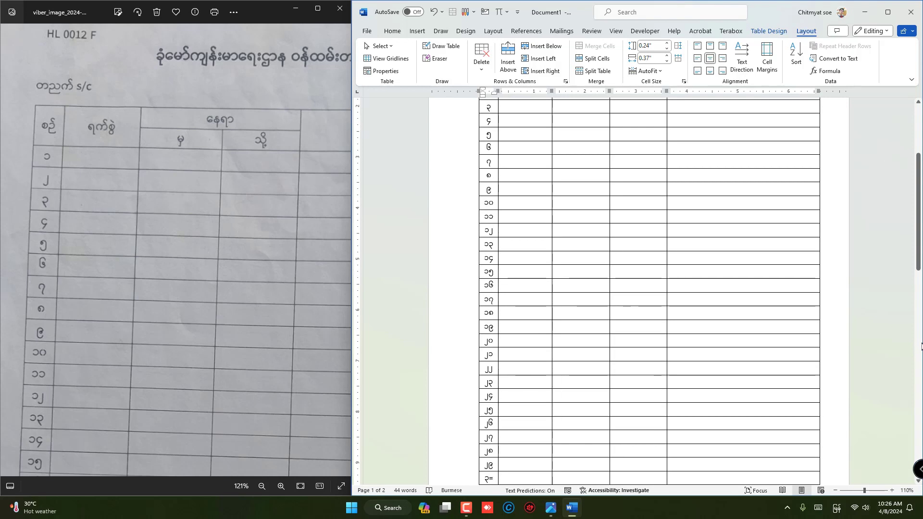
Check the form photo's last rows and enter ၃၁ in the table's final row on the second page.
scroll(921, 347, "down", 3)
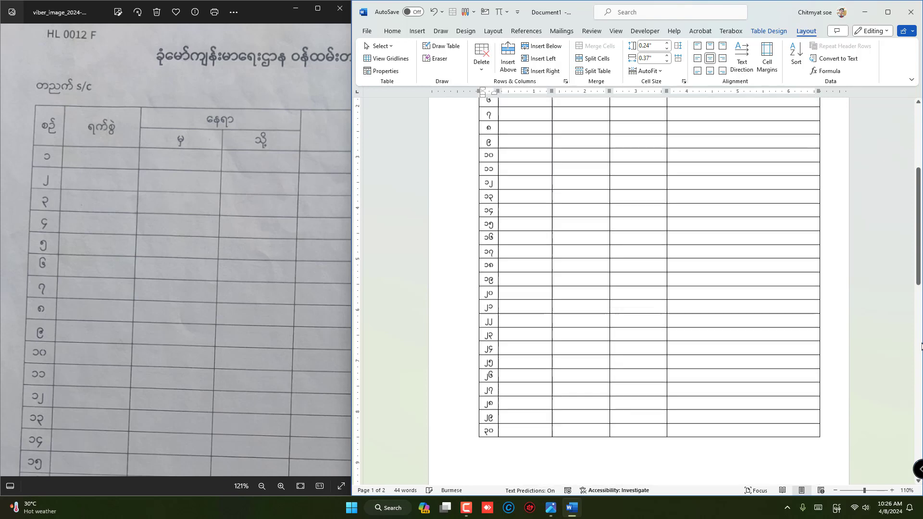
scroll(175, 289, "down", 5)
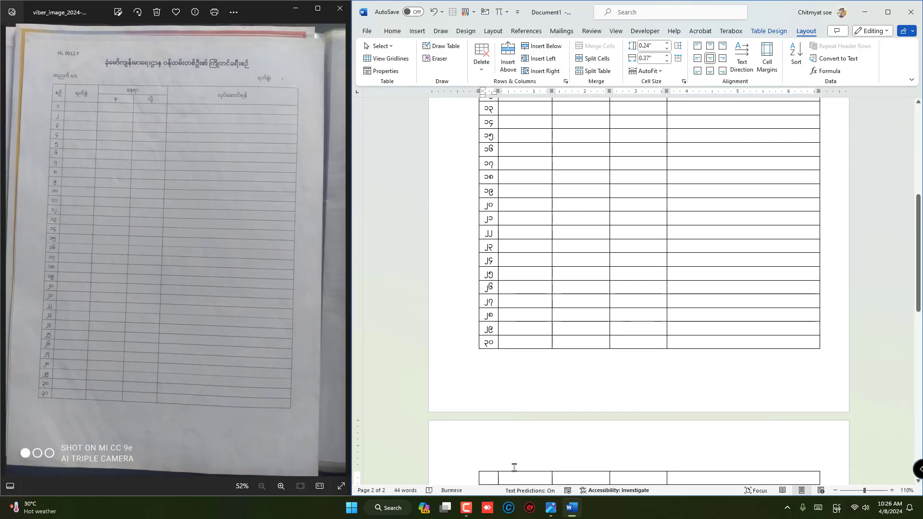
type("၁")
key("BackSpace")
type("၃၁")
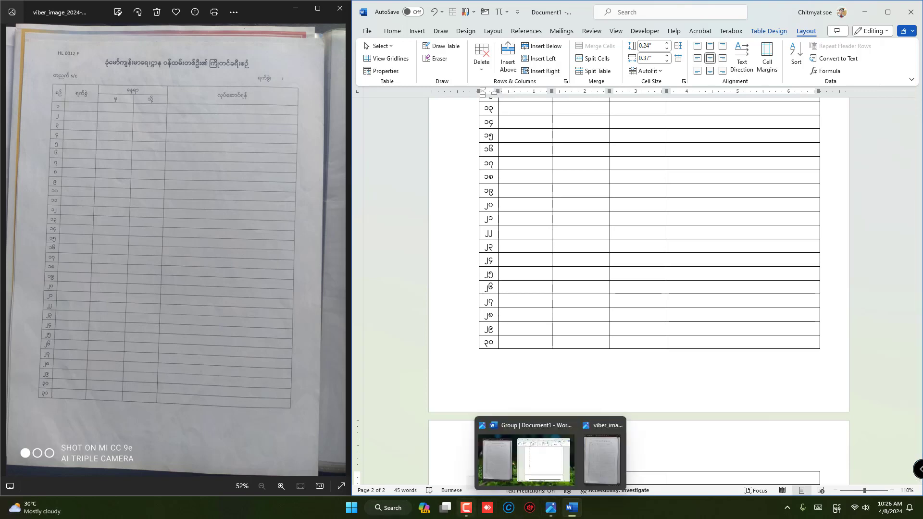
mouse_move(465, 509)
left_click(505, 485)
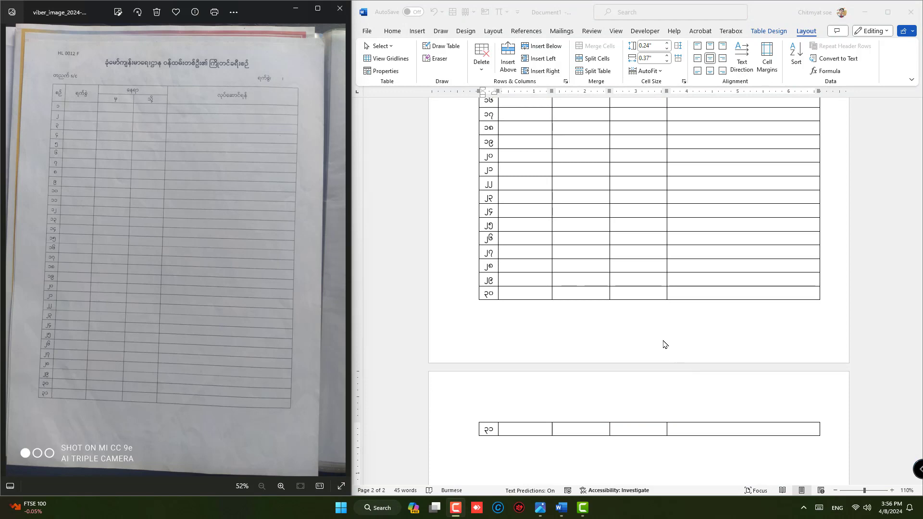
Centre the form's title line at the start of the first page.
scroll(657, 304, "up", 10)
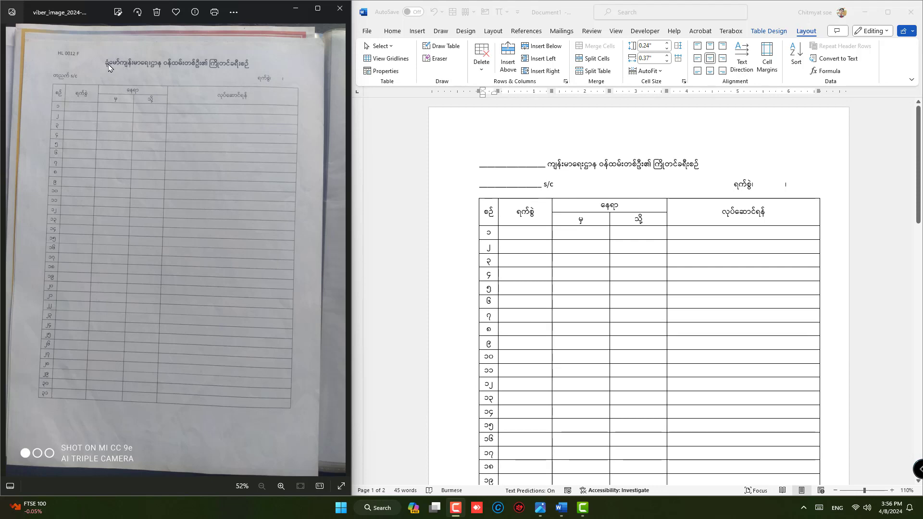
left_click(553, 170)
scroll(614, 237, "up", 8)
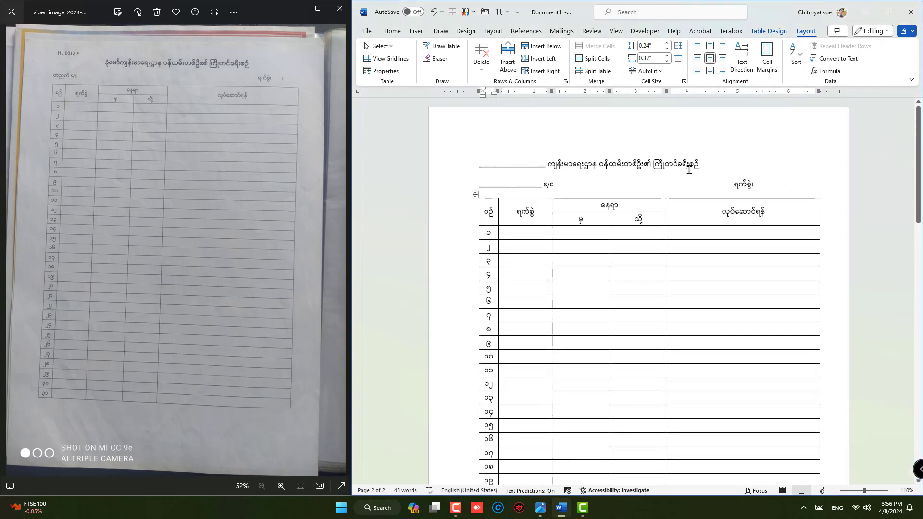
left_click(690, 168)
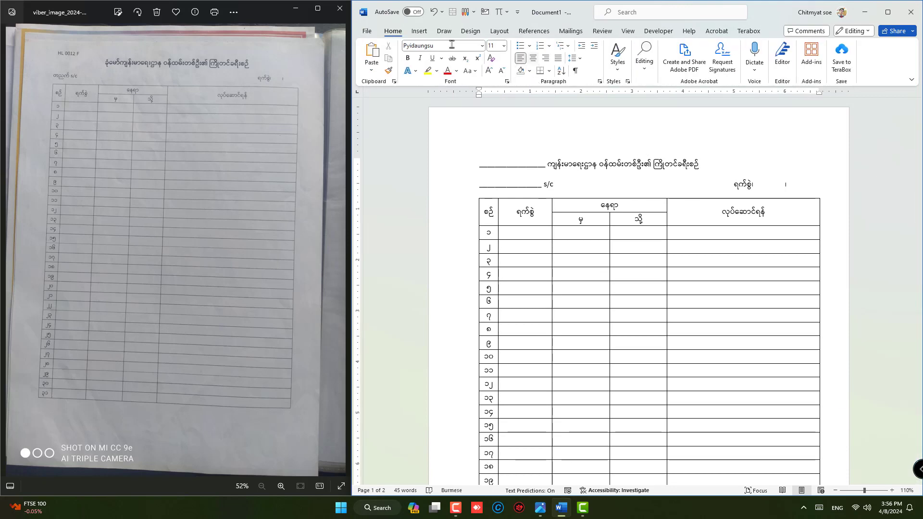
left_click(533, 59)
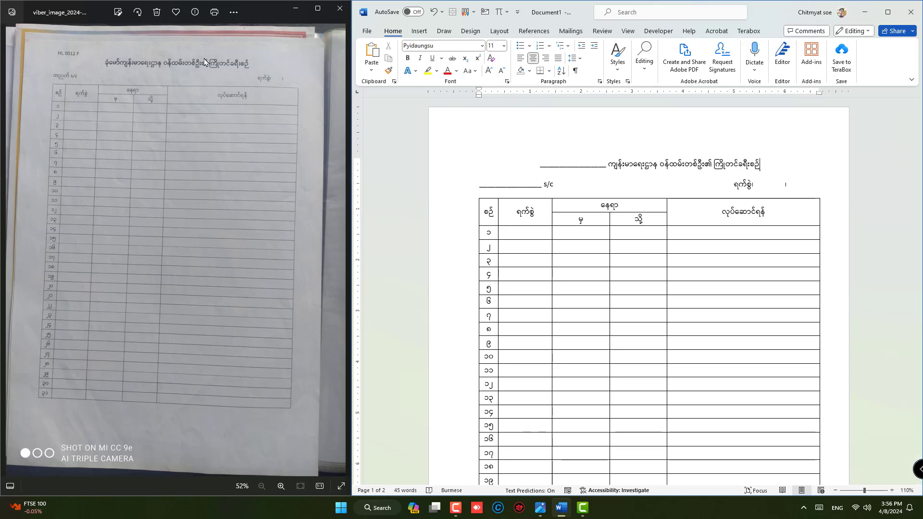
Compare the title in the form photo with the document's title, and check the table's last row on the second page.
scroll(192, 58, "up", 2)
scroll(191, 59, "up", 2)
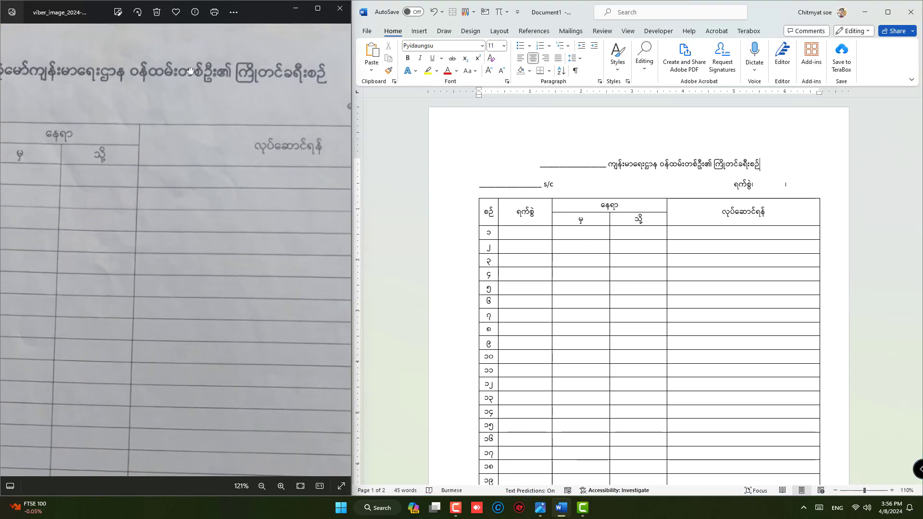
left_click(181, 58)
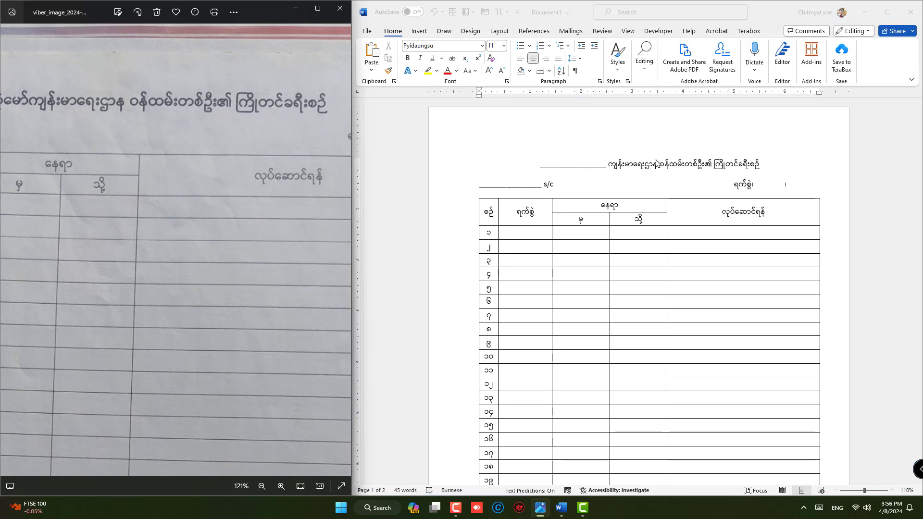
left_click(702, 156)
scroll(682, 207, "down", 7)
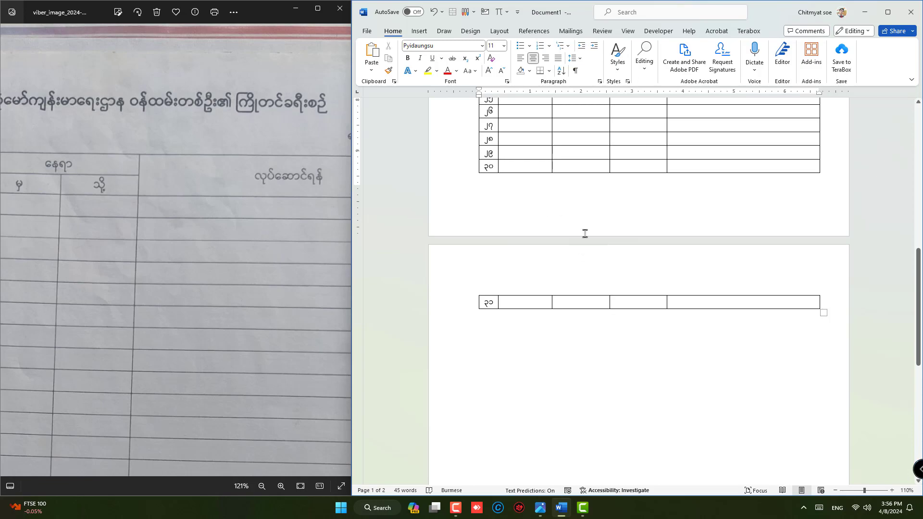
Reduce the page's top margin to about 0.5 inch so the form moves up the first page.
scroll(611, 206, "up", 10)
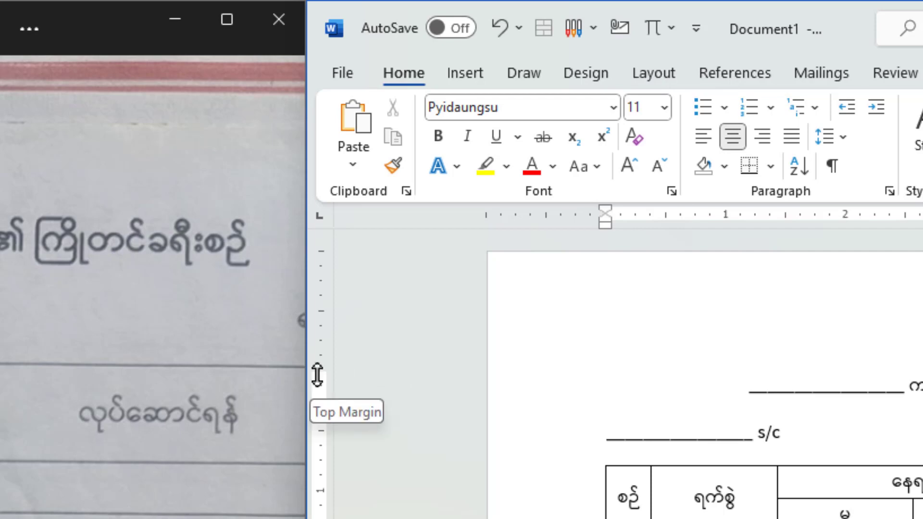
left_click_drag(318, 376, 313, 316)
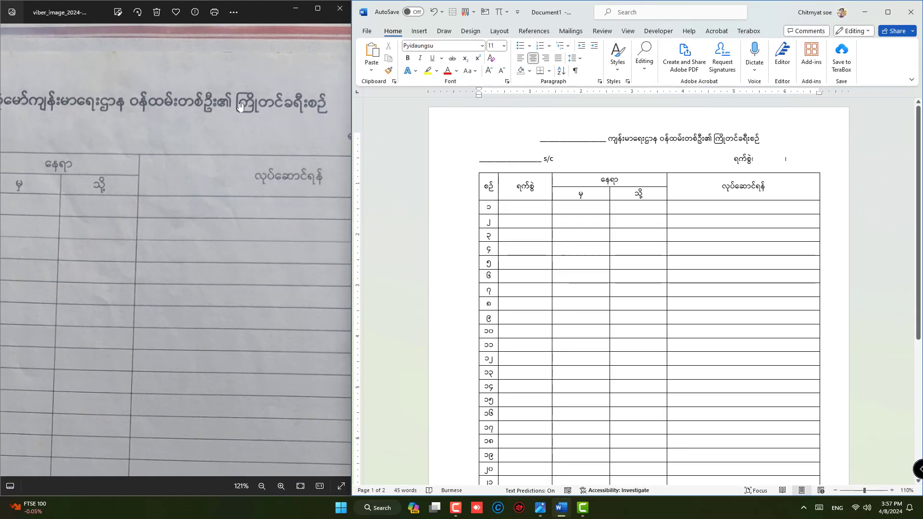
Compare the title with the form photo and format the title text after the underlined blank as bold 14 pt.
left_click_drag(107, 107, 134, 118)
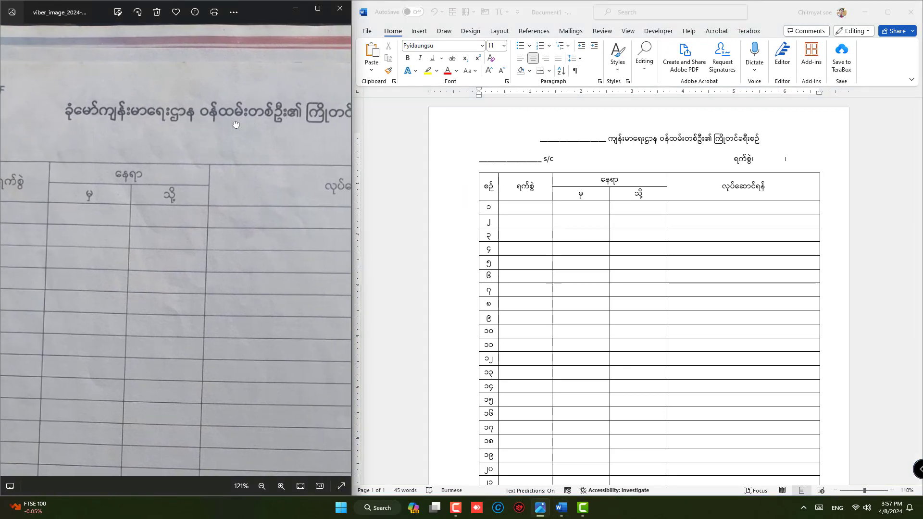
left_click_drag(247, 120, 199, 117)
left_click(634, 139)
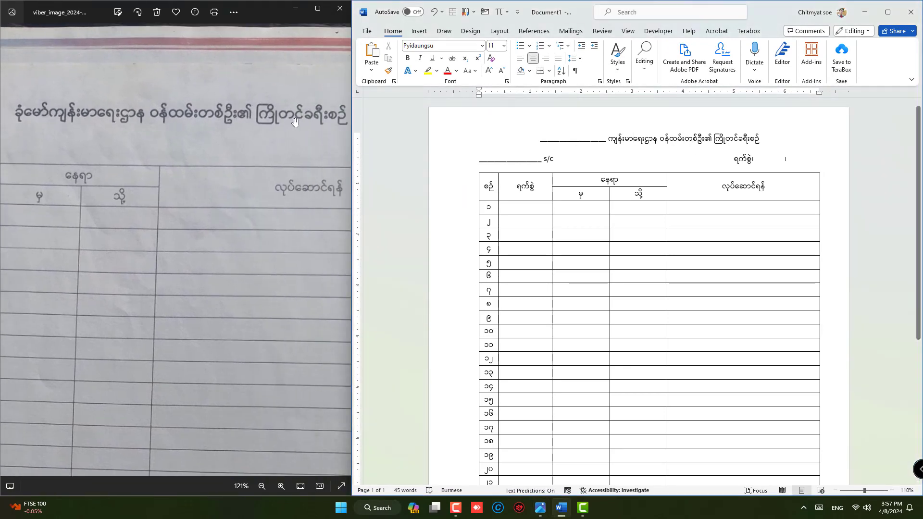
left_click_drag(779, 142, 607, 138)
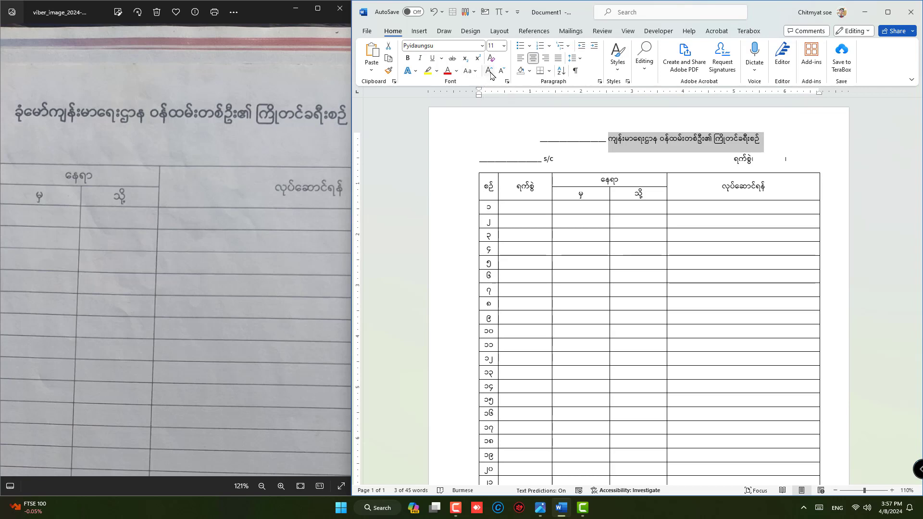
left_click(490, 71)
left_click(490, 72)
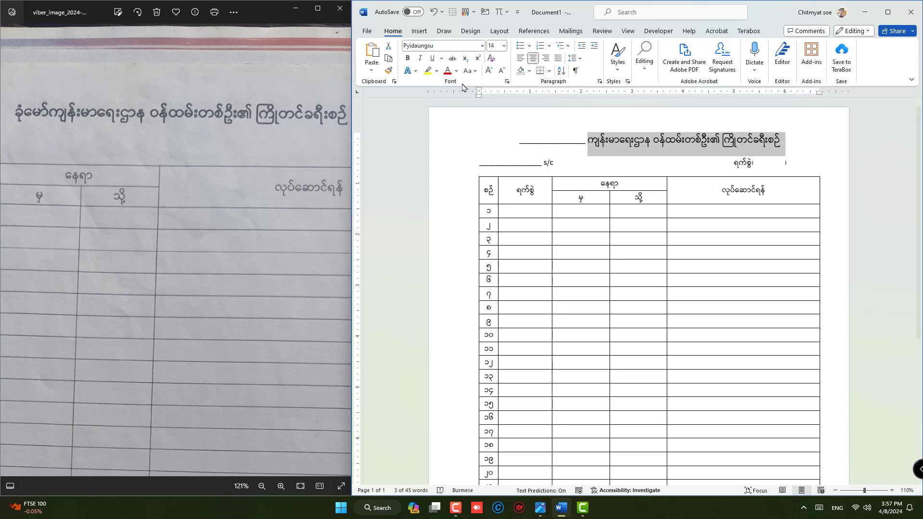
left_click(407, 58)
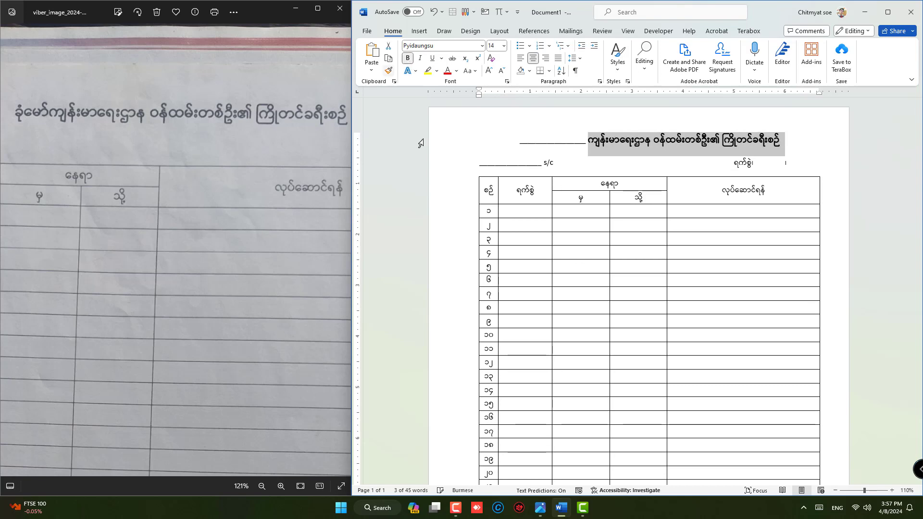
left_click(725, 153)
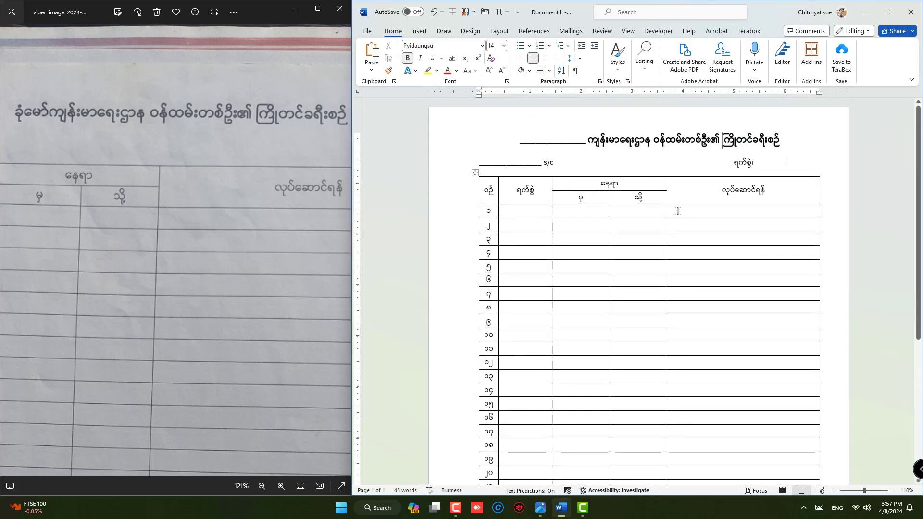
Compare the table's last rows with the whole form photo and reduce the page's bottom margin.
scroll(678, 211, "down", 5)
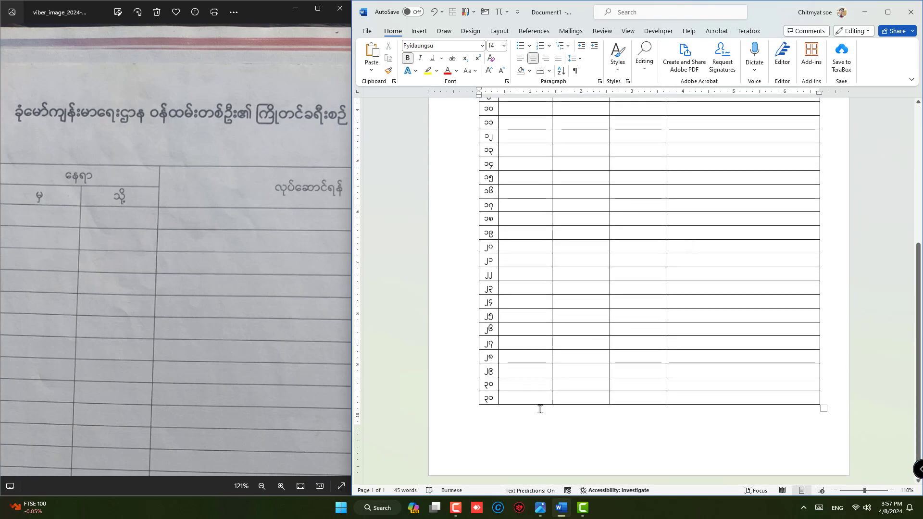
left_click_drag(202, 388, 204, 262)
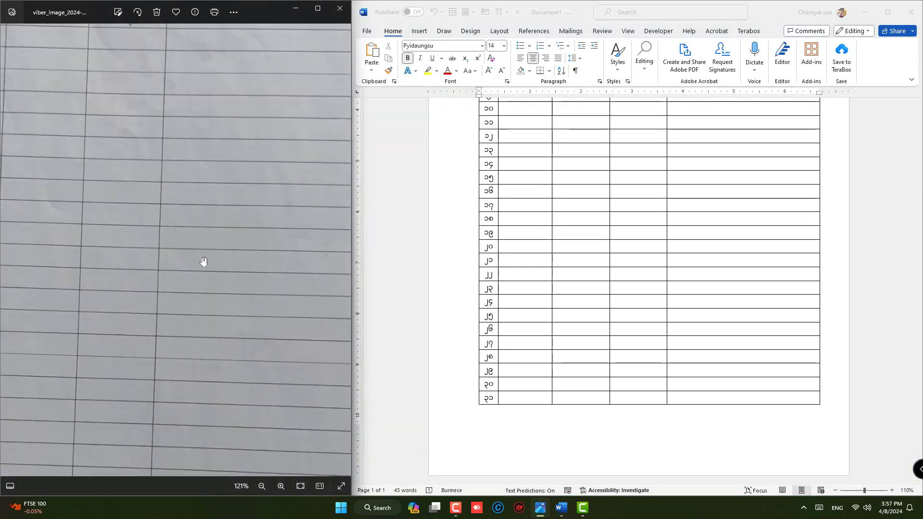
scroll(203, 261, "down", 5)
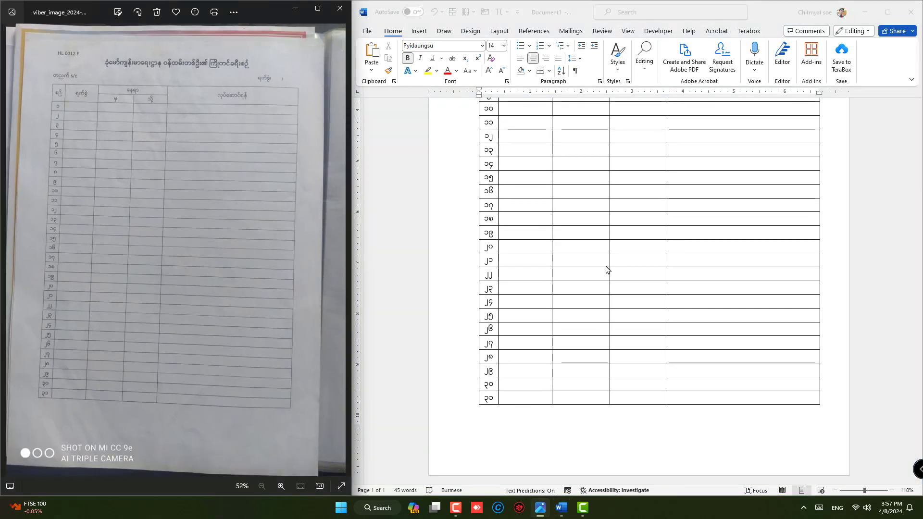
left_click(534, 383)
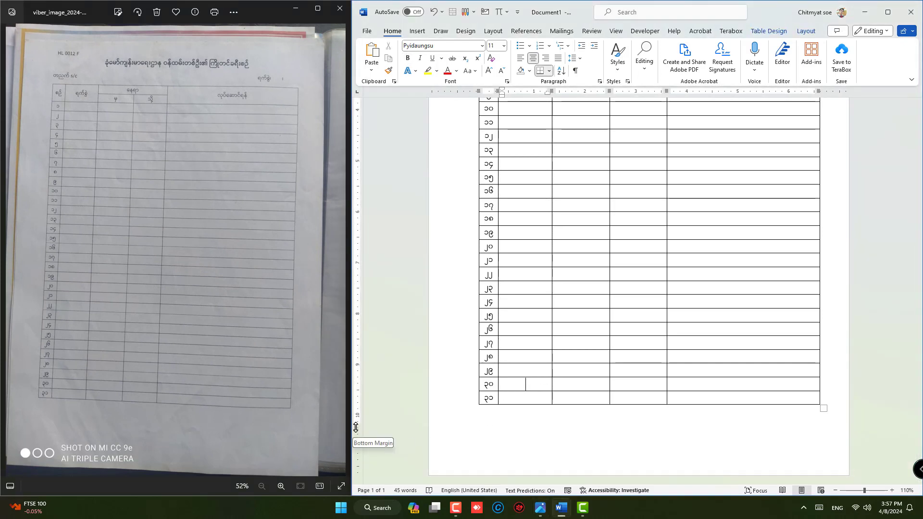
left_click_drag(355, 428, 354, 444)
Set the height of table rows ၁ to ၃၁ to 0.26 inch.
scroll(645, 289, "up", 5)
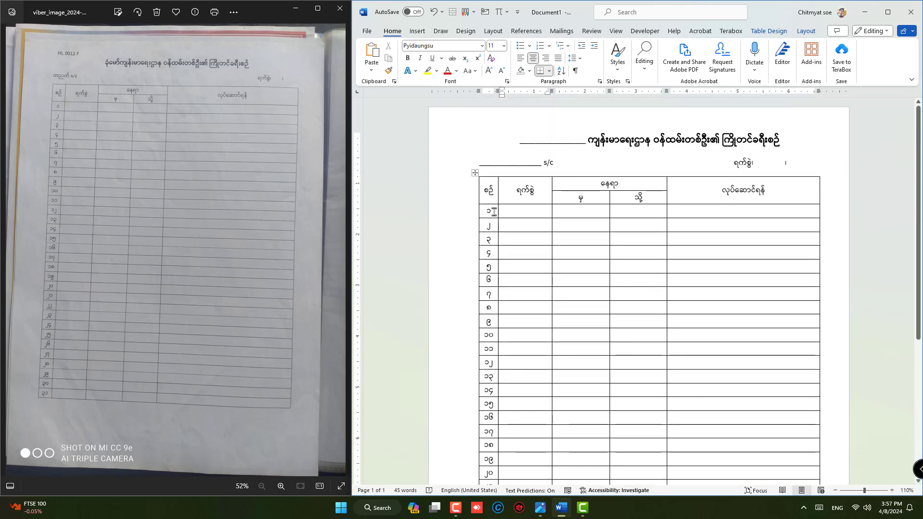
left_click_drag(493, 211, 801, 401)
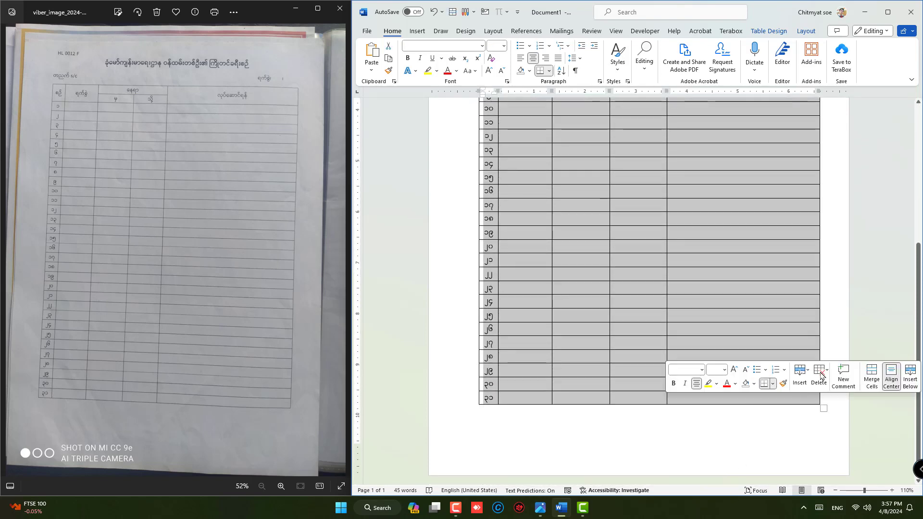
left_click(809, 33)
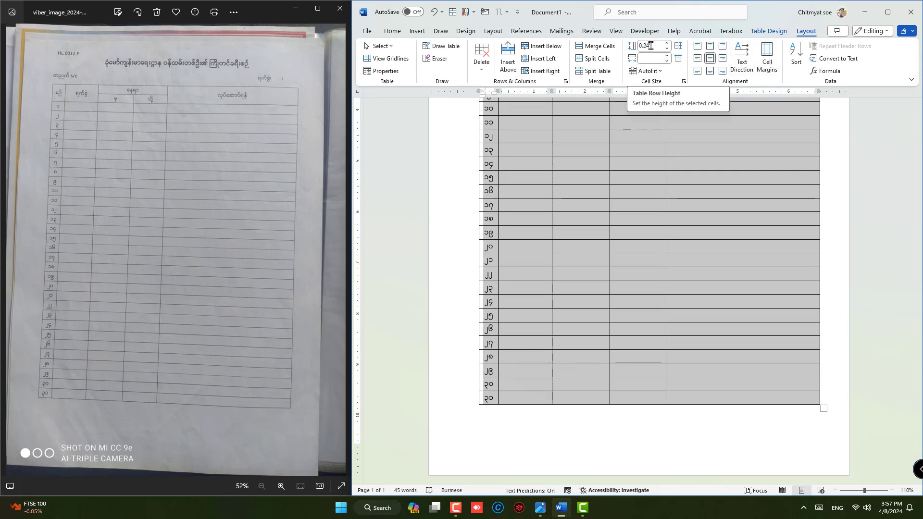
left_click(654, 46)
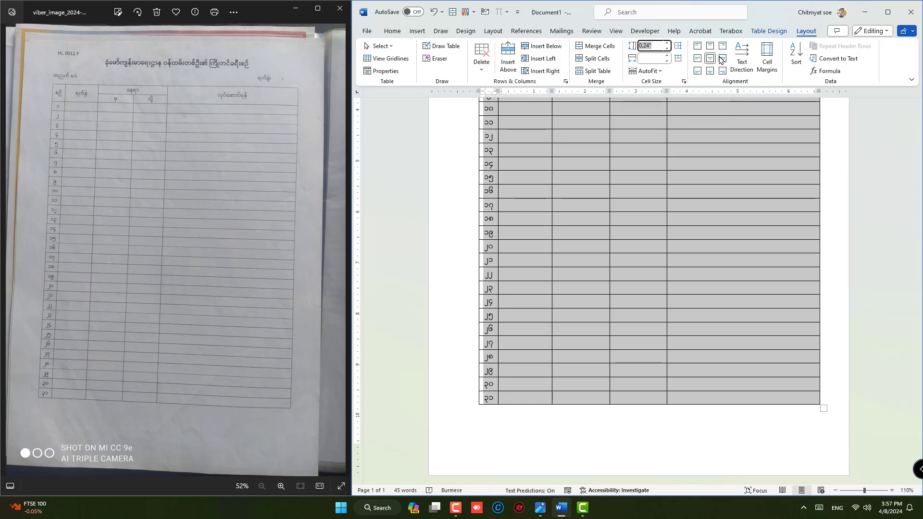
key("super+space")
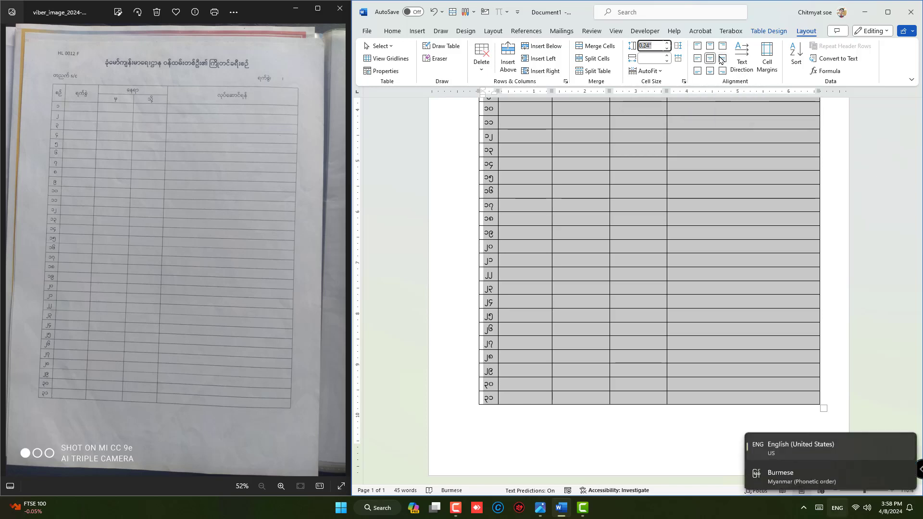
key("super+space")
key("super+space")
key("super+space")
key("super+space")
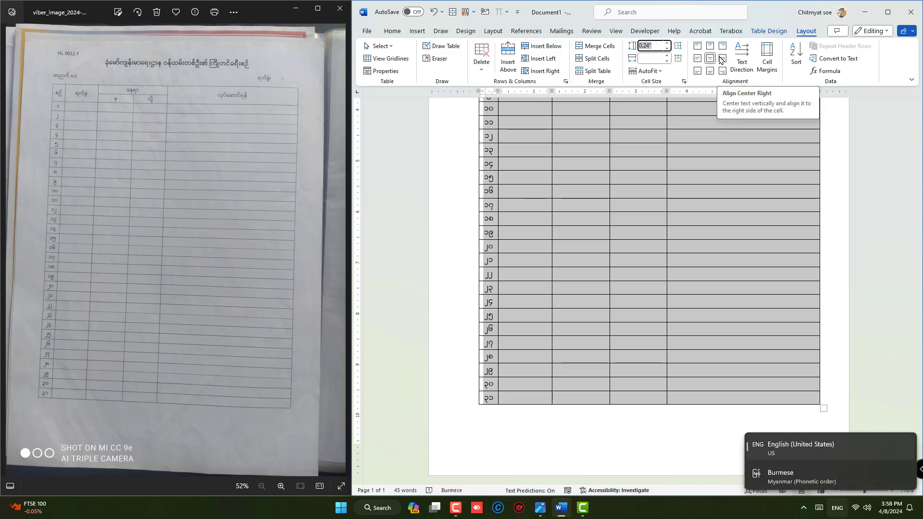
type("0.")
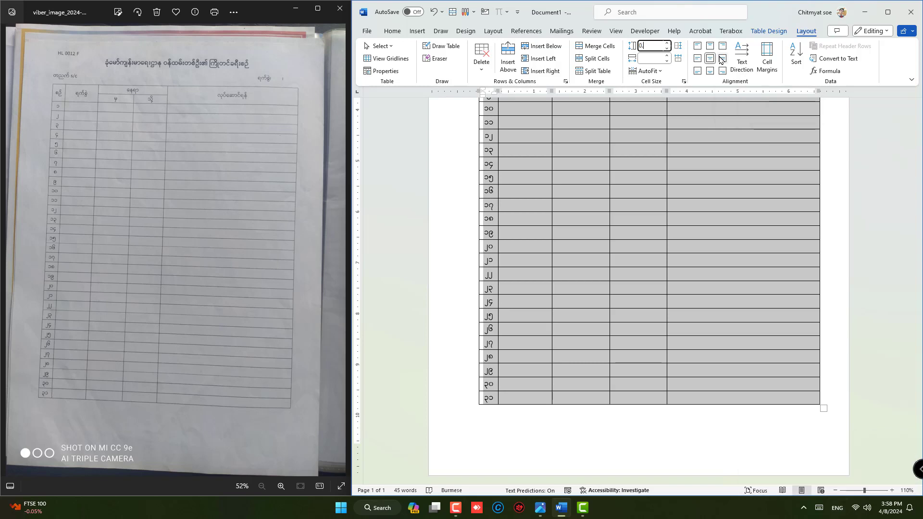
key("Return")
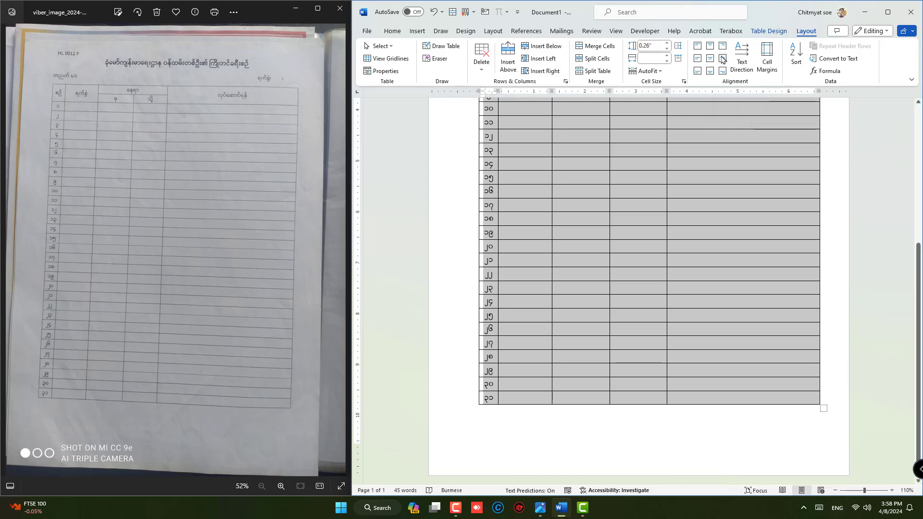
Increase the height of the selected numbered rows to 0.27 inch and then to 0.28 inch.
left_click(656, 47)
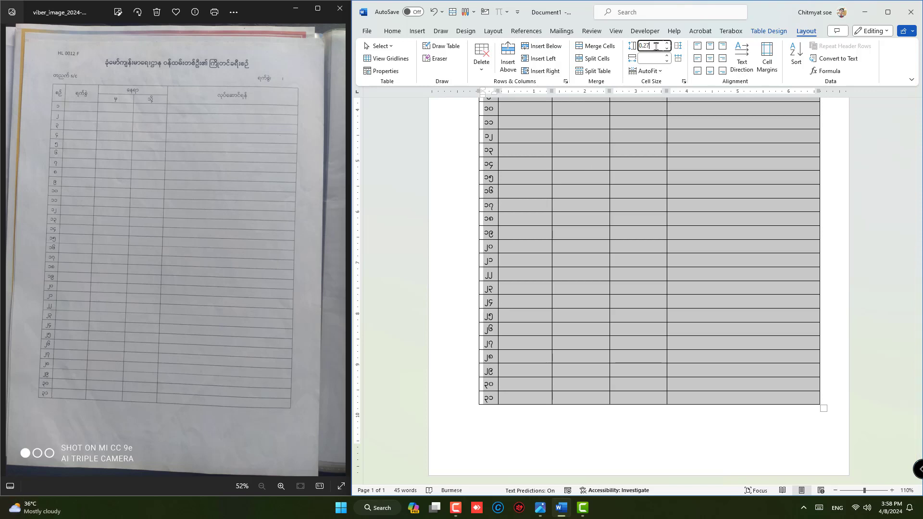
key("Return")
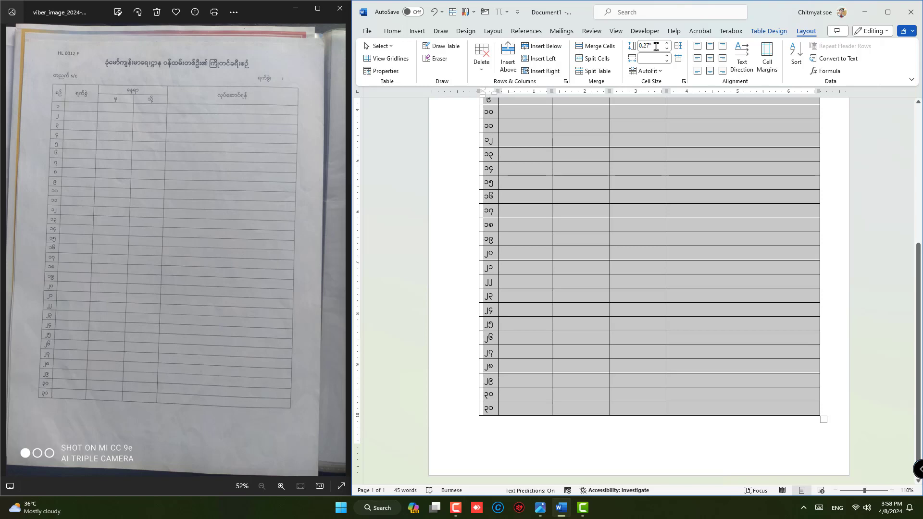
left_click(659, 45)
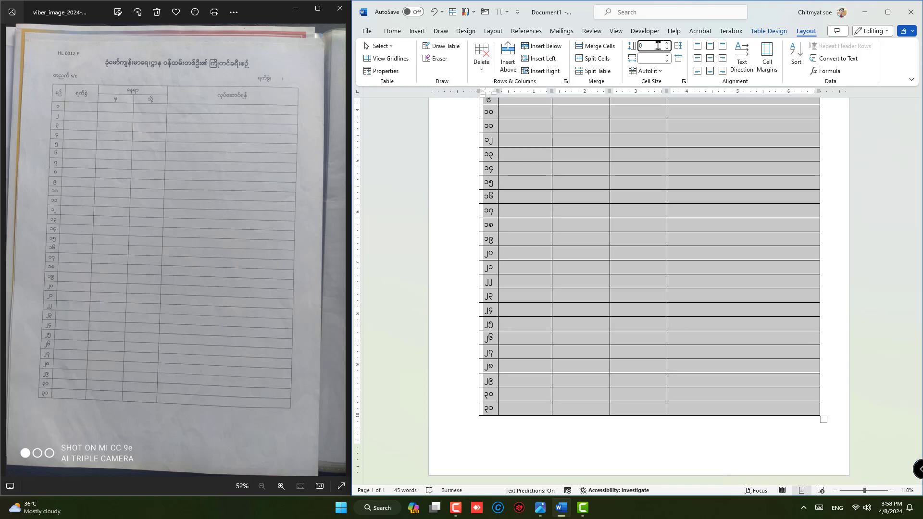
key("Return")
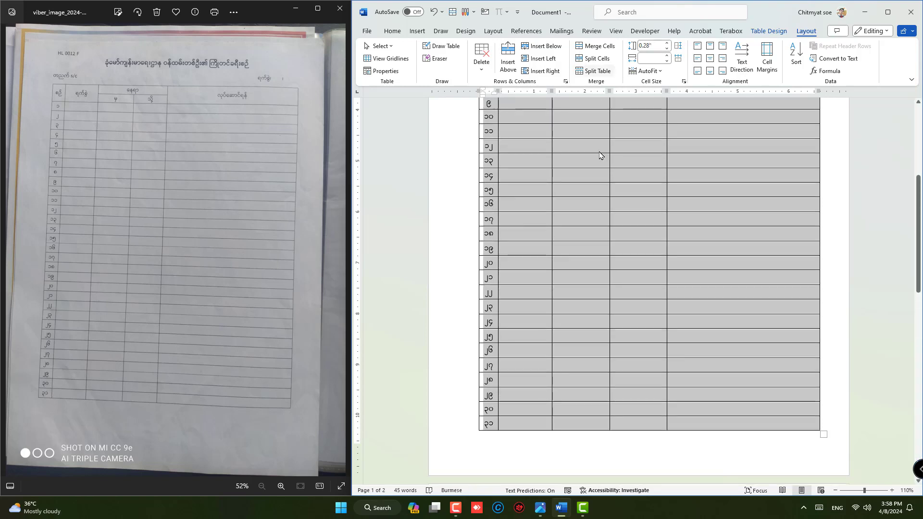
Reduce the bottom margin slightly more to remove the empty second page, and check the form from its title down.
scroll(665, 272, "down", 5)
scroll(664, 283, "up", 3)
left_click(639, 247)
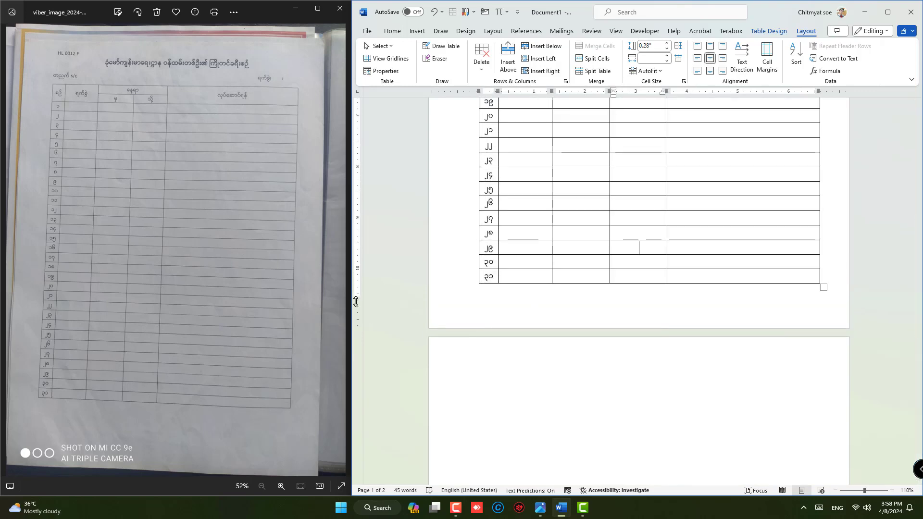
left_click(520, 410)
left_click(517, 279)
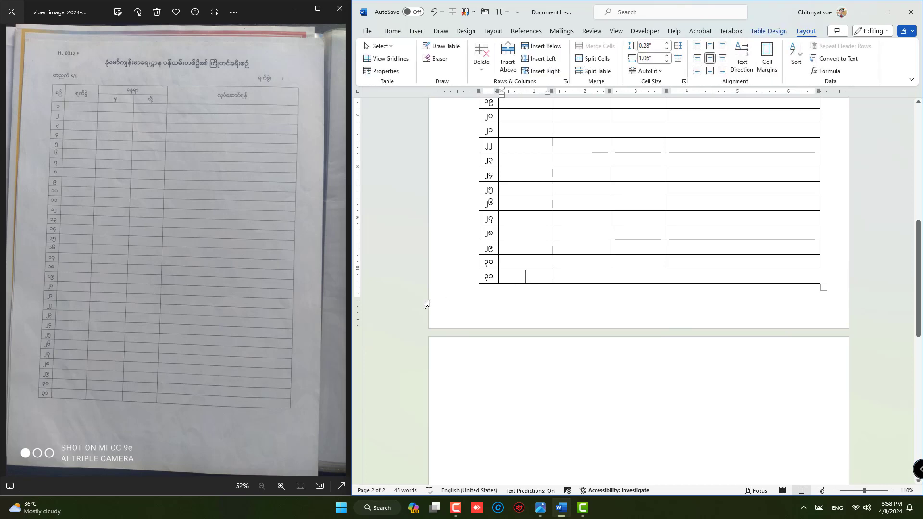
left_click_drag(355, 299, 354, 301)
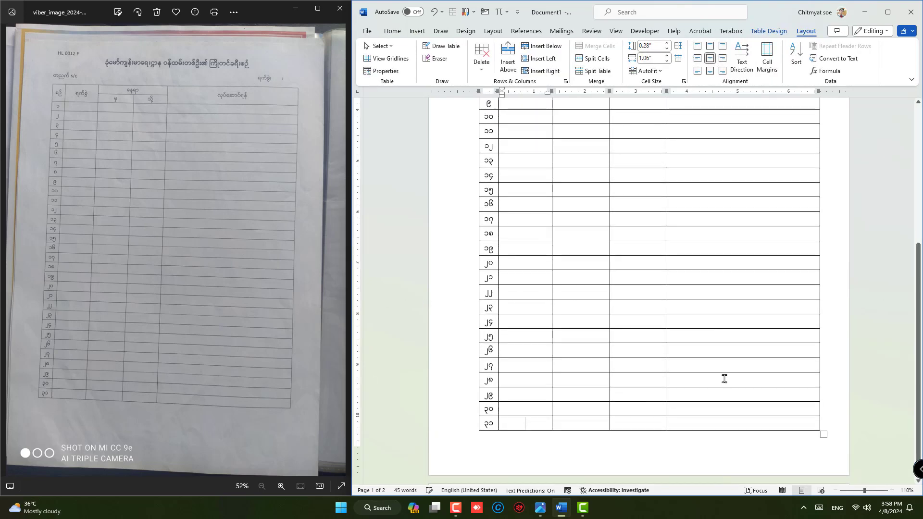
scroll(614, 406, "up", 5)
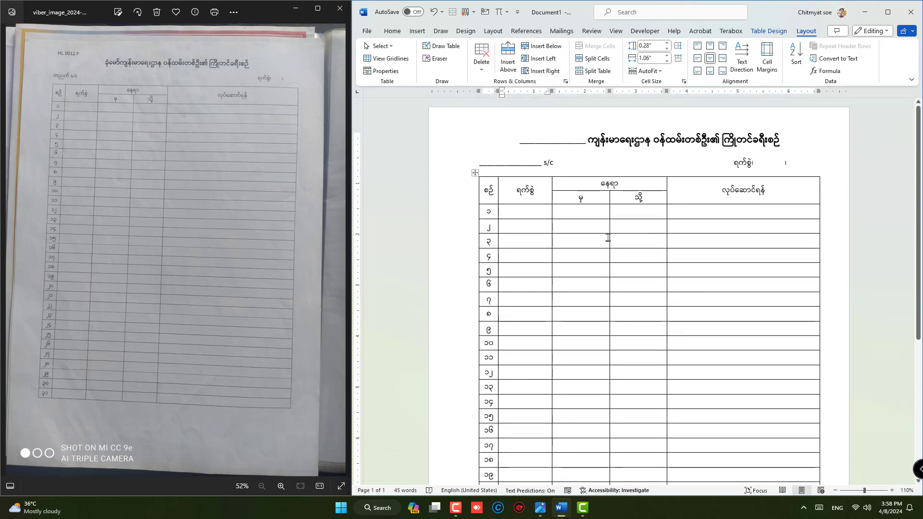
scroll(608, 238, "down", 1)
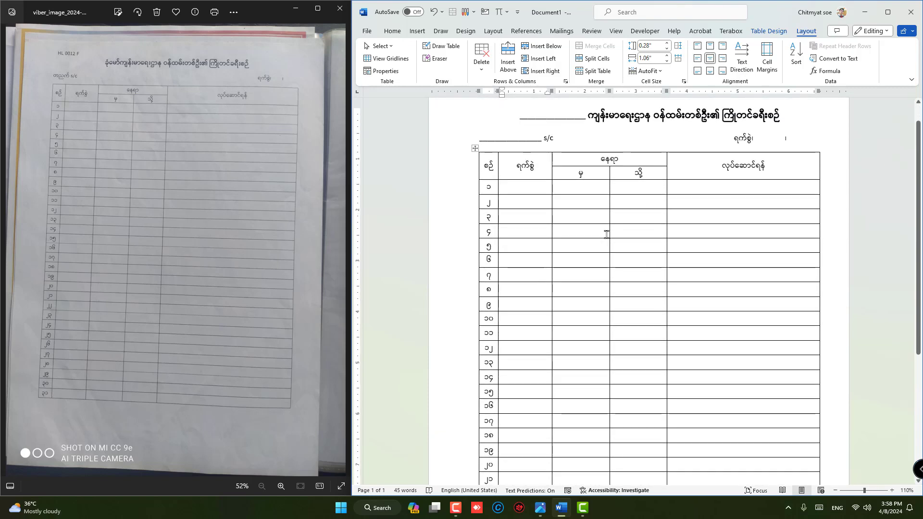